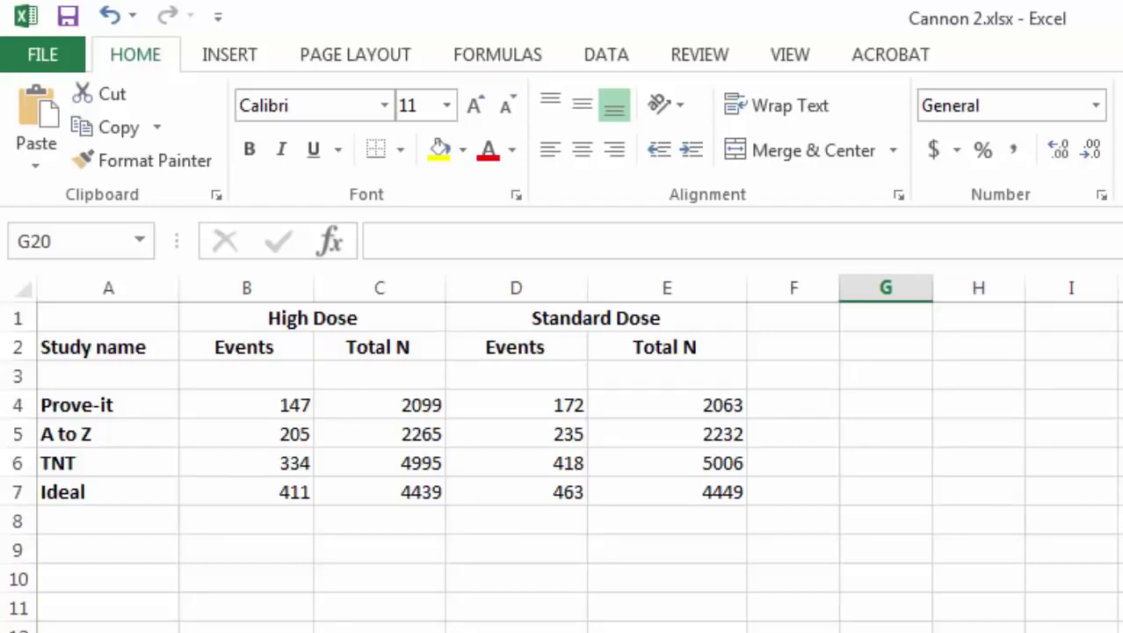
Switch to Comprehensive Meta Analysis and insert a column for study names.
{"action": "key", "text": "alt+Tab"}
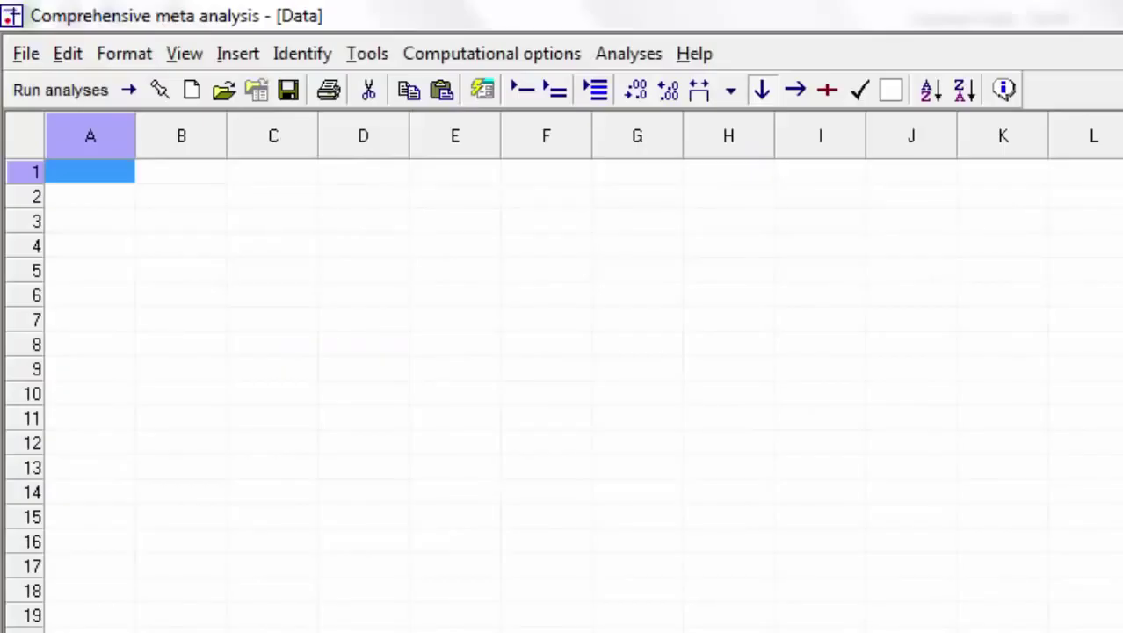
{"action": "left_click", "coordinate": [223, 55]}
{"action": "mouse_move", "coordinate": [242, 83]}
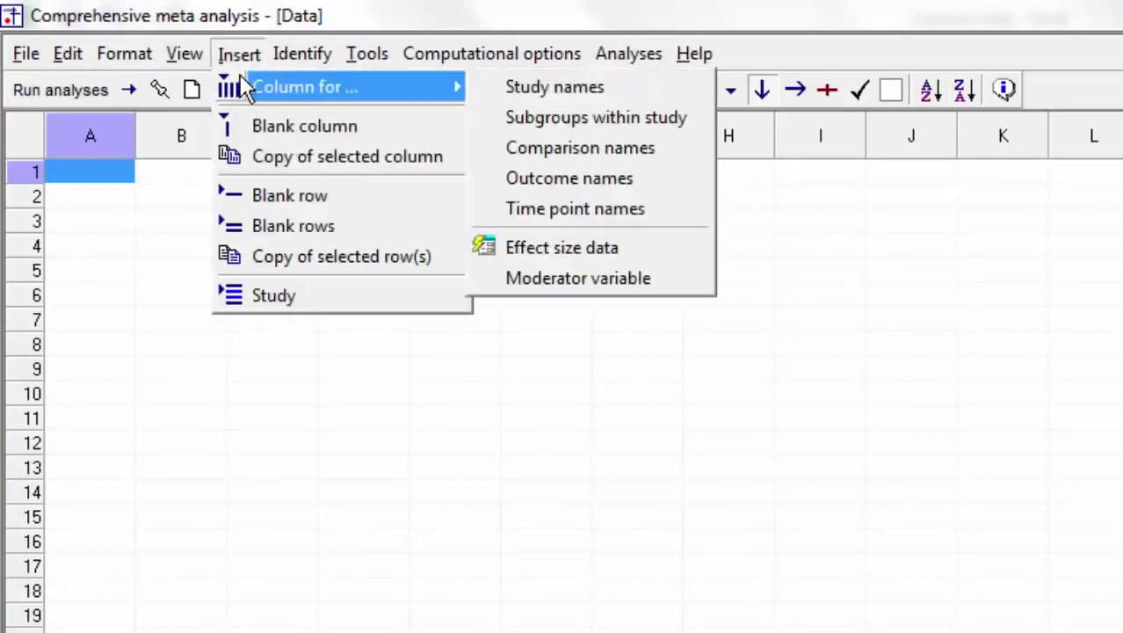
{"action": "left_click", "coordinate": [666, 86]}
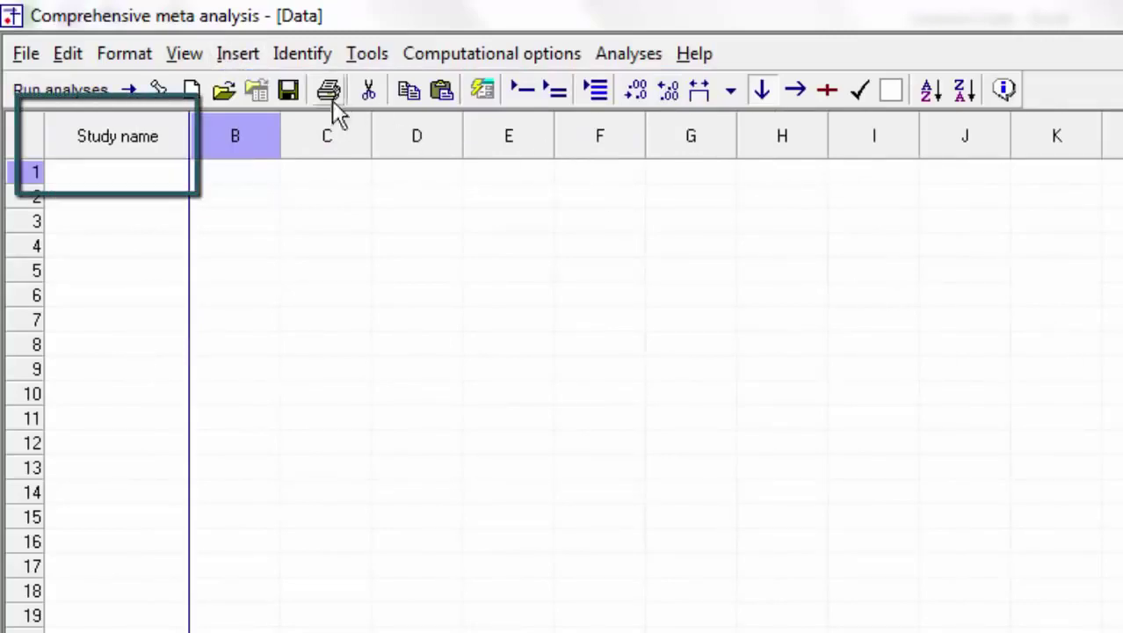
Insert effect size columns comparing two groups with dichotomous data, unmatched prospective groups, using the format "Events and sample size in each group".
{"action": "left_click", "coordinate": [235, 57]}
{"action": "mouse_move", "coordinate": [248, 87]}
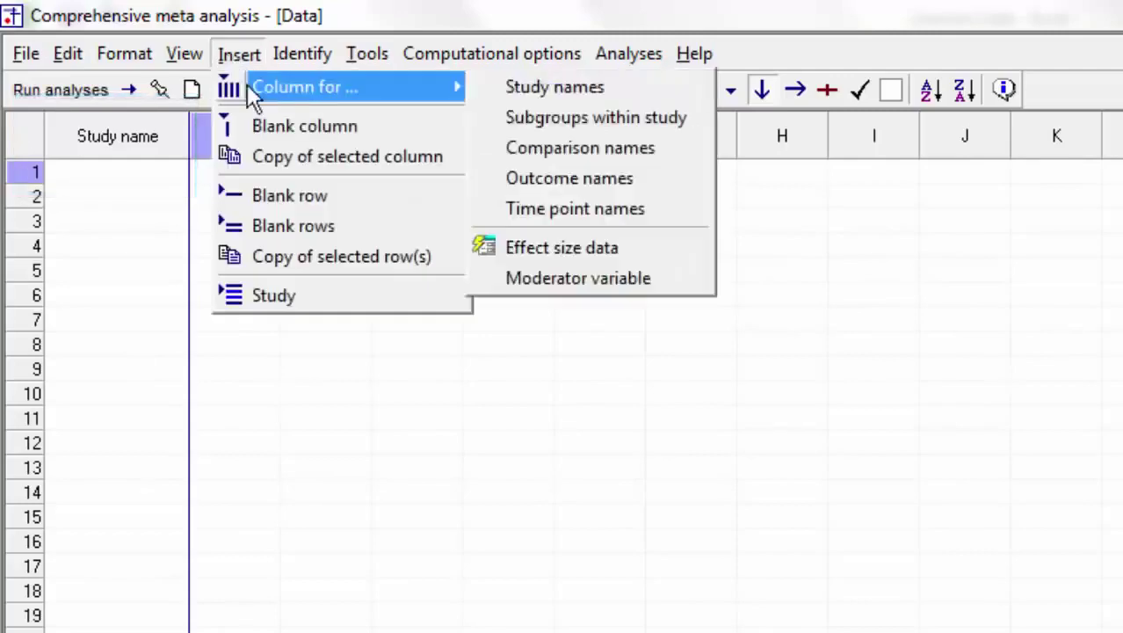
{"action": "left_click", "coordinate": [594, 237]}
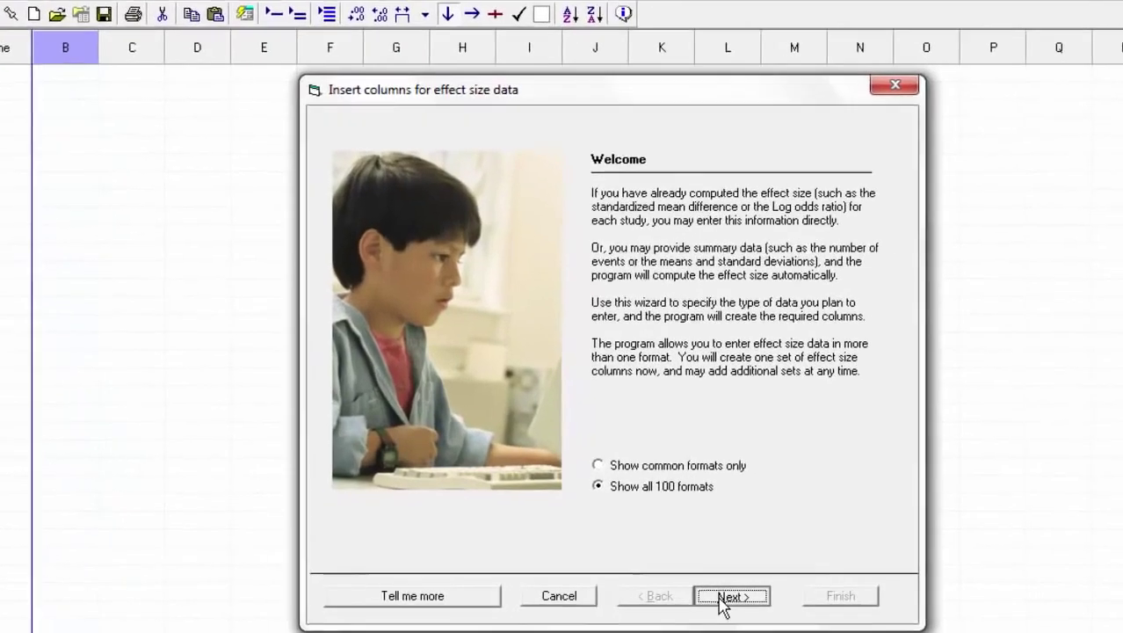
{"action": "left_click", "coordinate": [761, 598]}
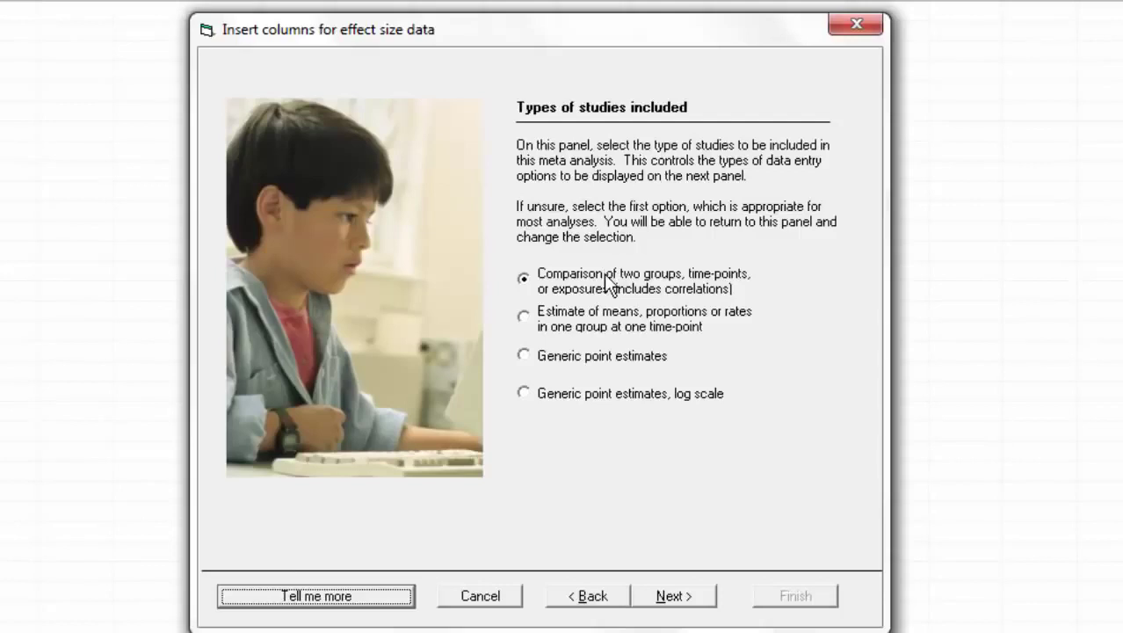
{"action": "left_click", "coordinate": [677, 598]}
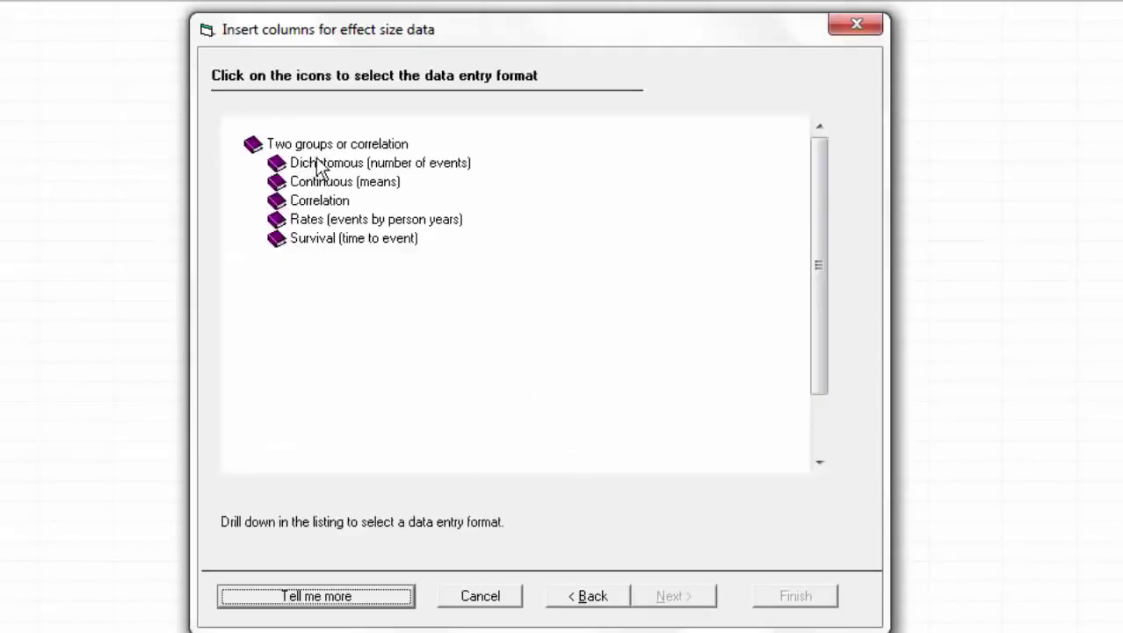
{"action": "left_click", "coordinate": [365, 162]}
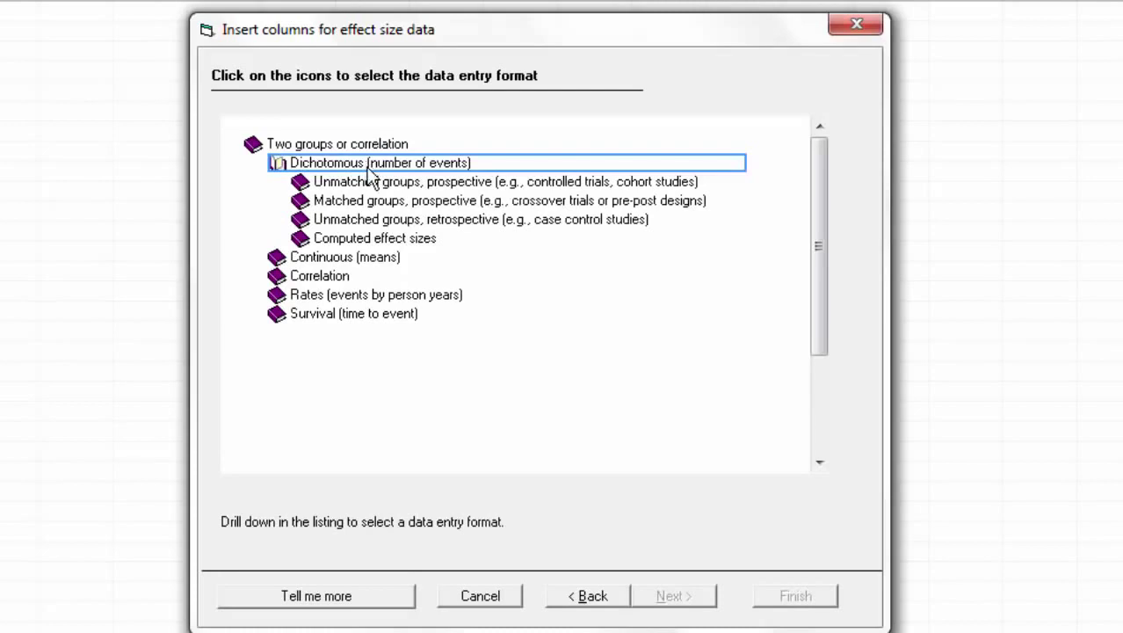
{"action": "left_click", "coordinate": [449, 185]}
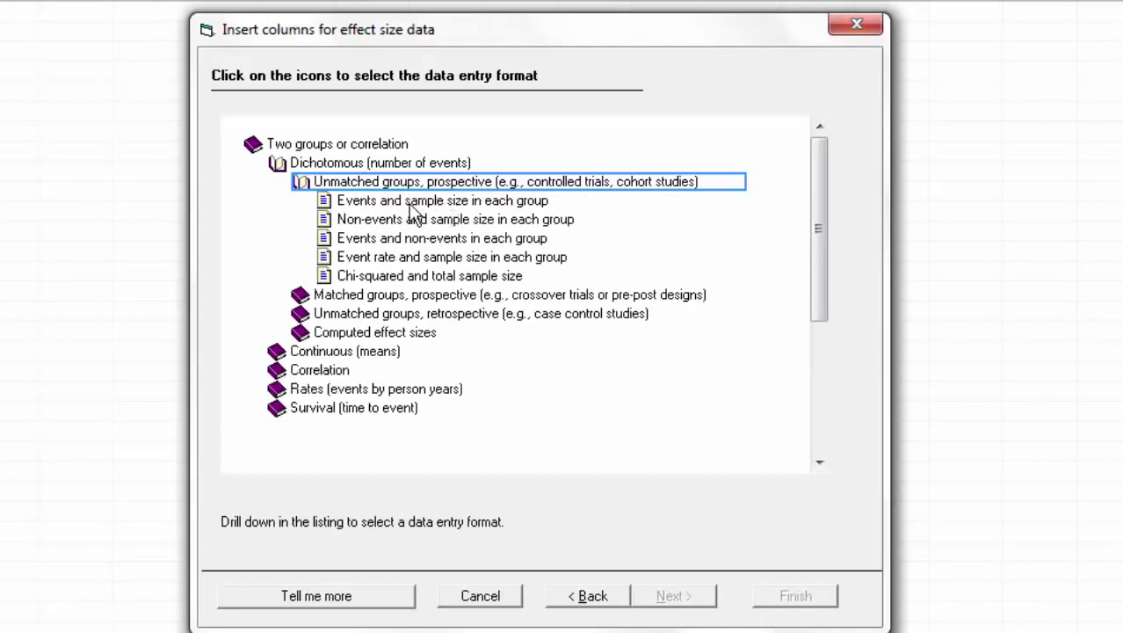
{"action": "left_click", "coordinate": [409, 203]}
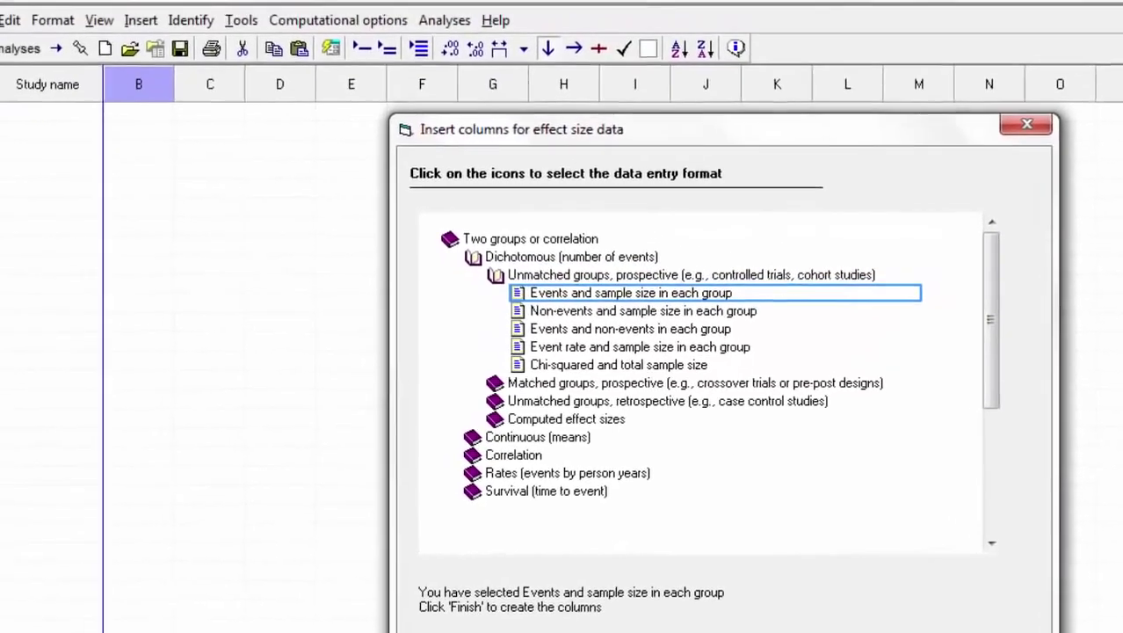
{"action": "left_click", "coordinate": [795, 596]}
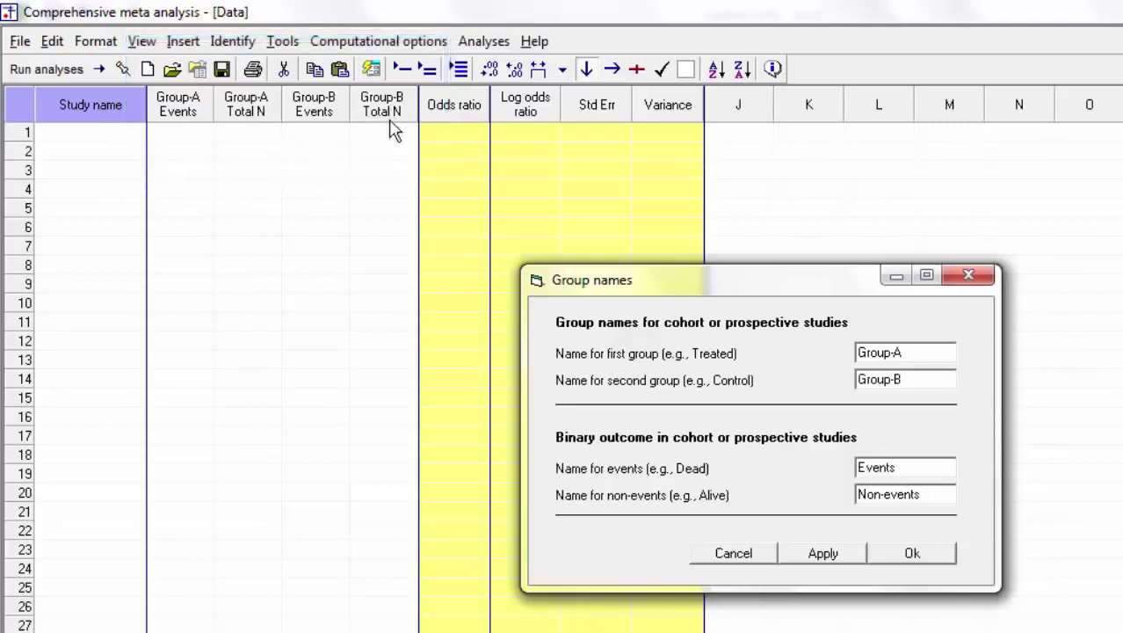
Name the first group High Dose and the second group Standard Dose, keeping the default outcome names.
{"action": "double_click", "coordinate": [925, 351]}
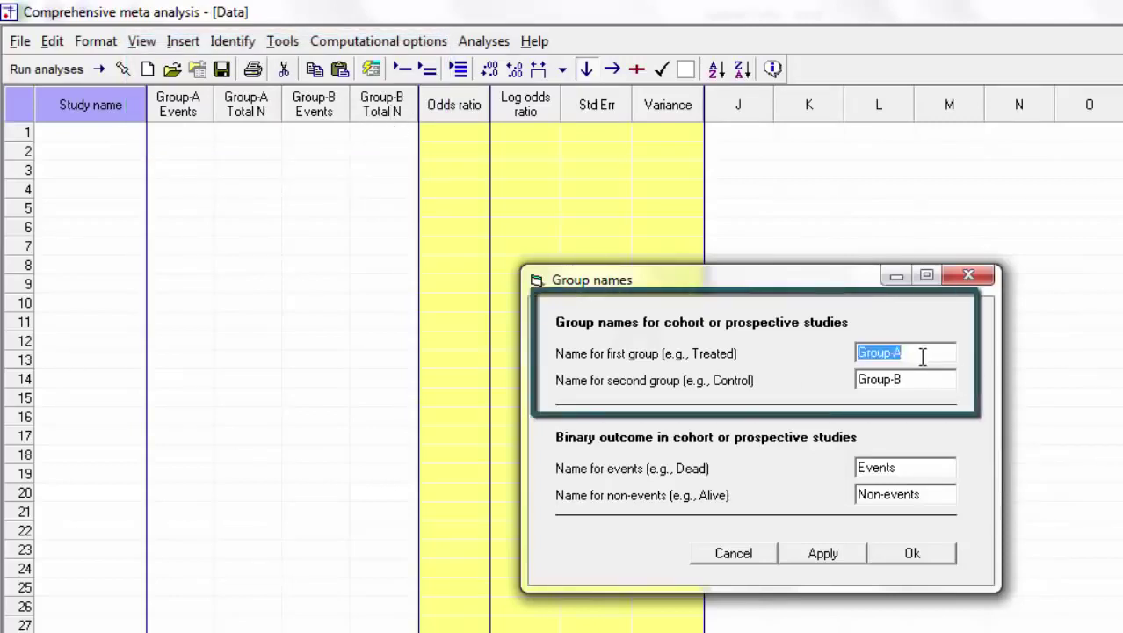
{"action": "type", "text": "High "}
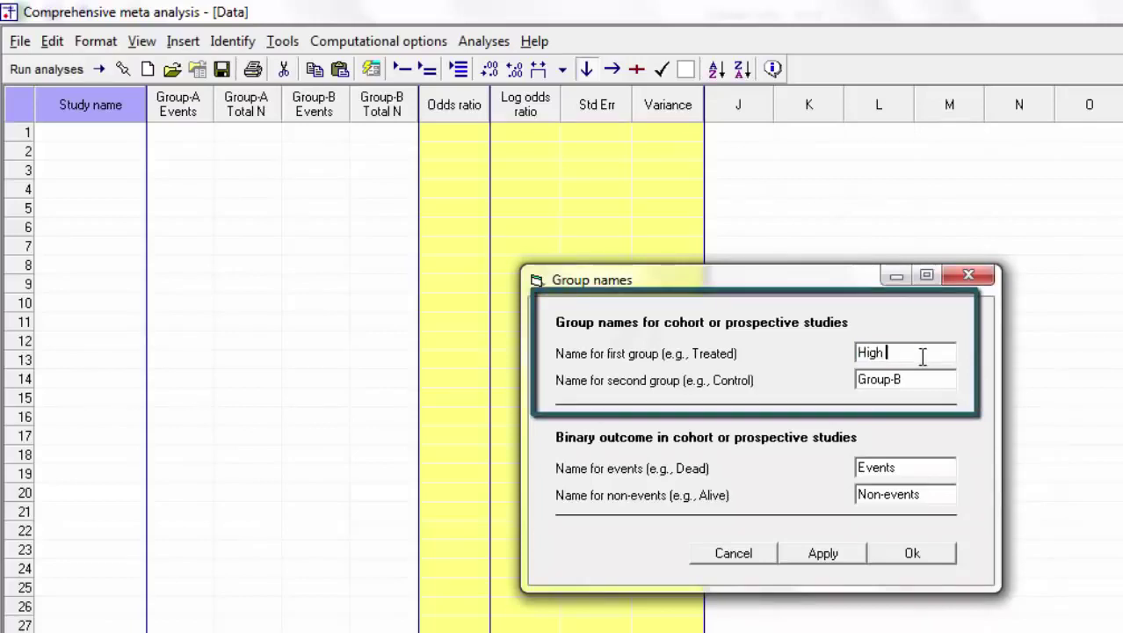
{"action": "type", "text": "Dose"}
{"action": "key", "text": "Tab"}
{"action": "type", "text": "Standard Dose"}
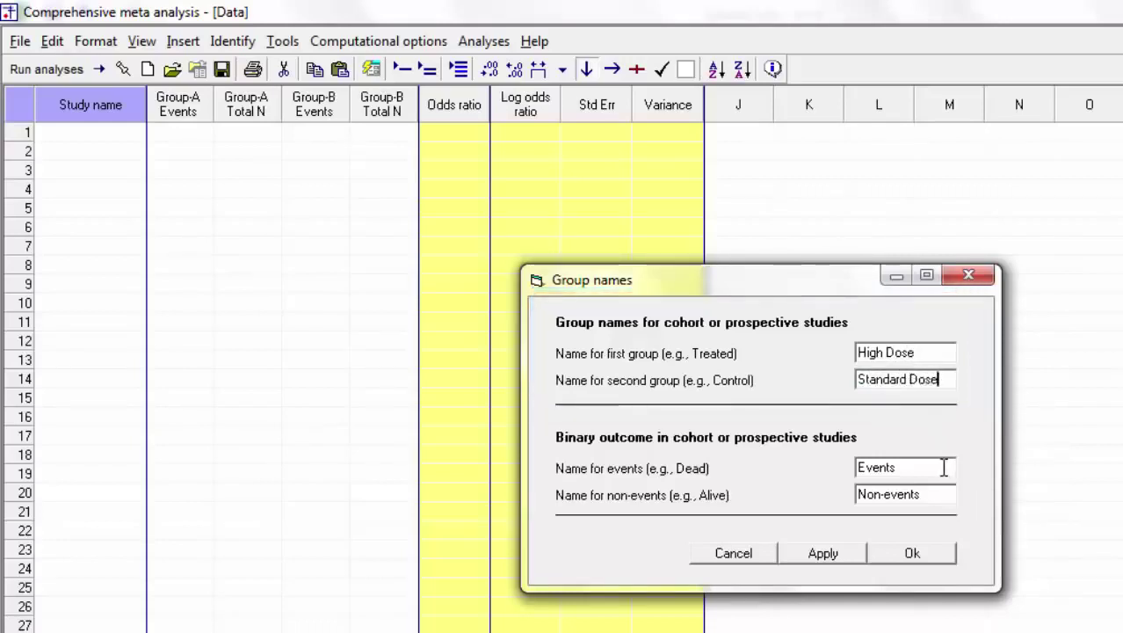
{"action": "left_click", "coordinate": [930, 554]}
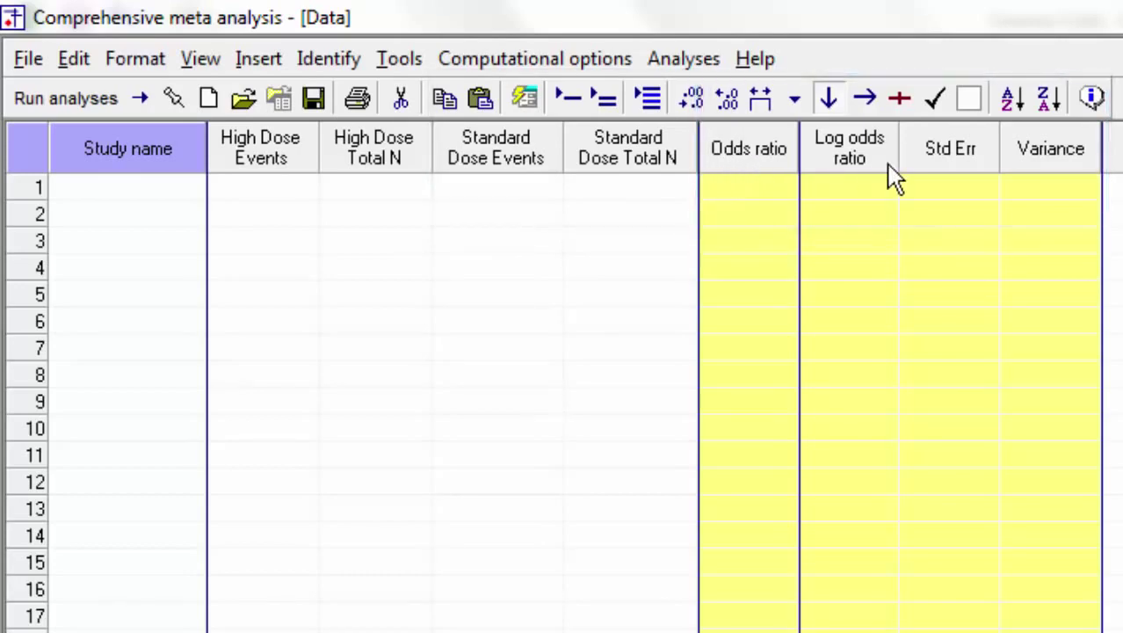
Customize the computed effect size display to include Risk ratio and Log risk ratio, with Risk ratio as the primary index.
{"action": "right_click", "coordinate": [752, 156]}
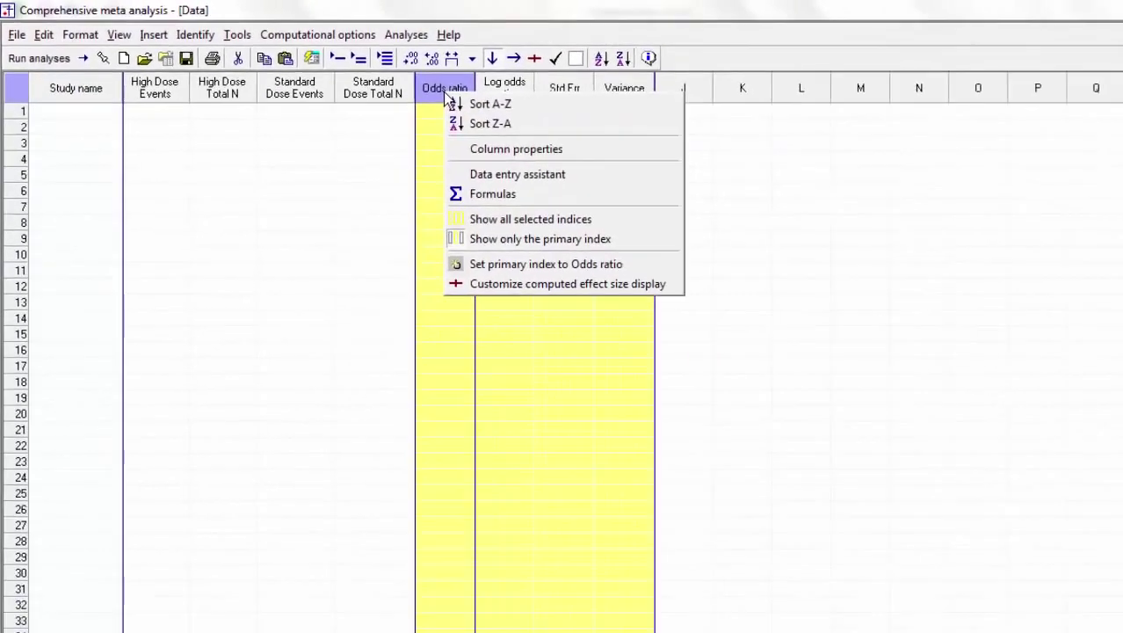
{"action": "left_click", "coordinate": [493, 281]}
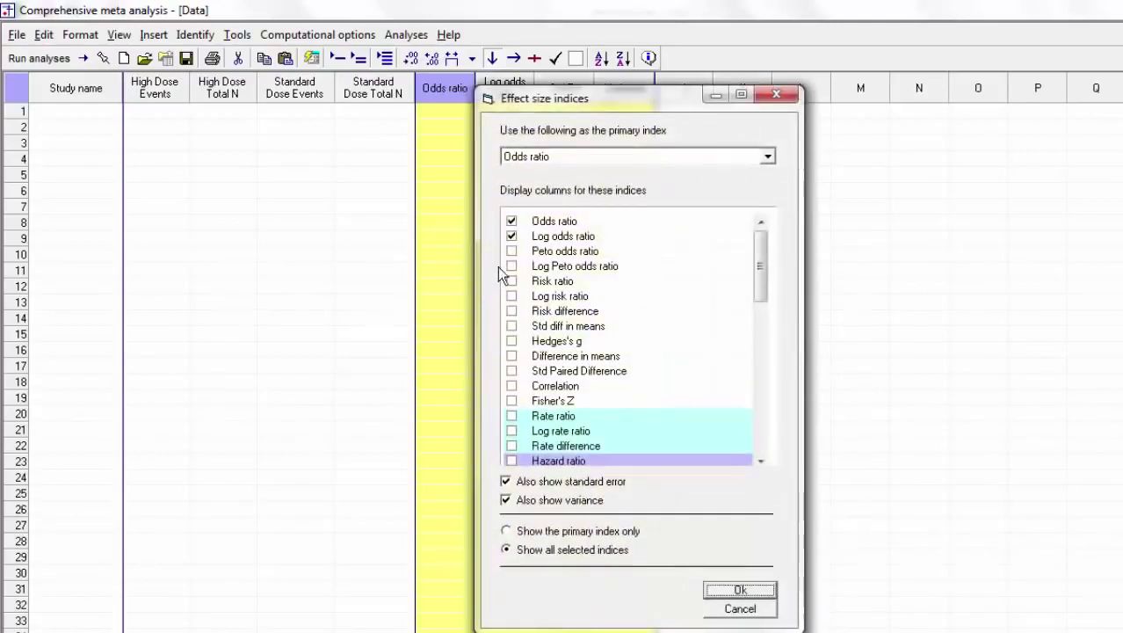
{"action": "left_click", "coordinate": [512, 282]}
{"action": "left_click", "coordinate": [768, 158]}
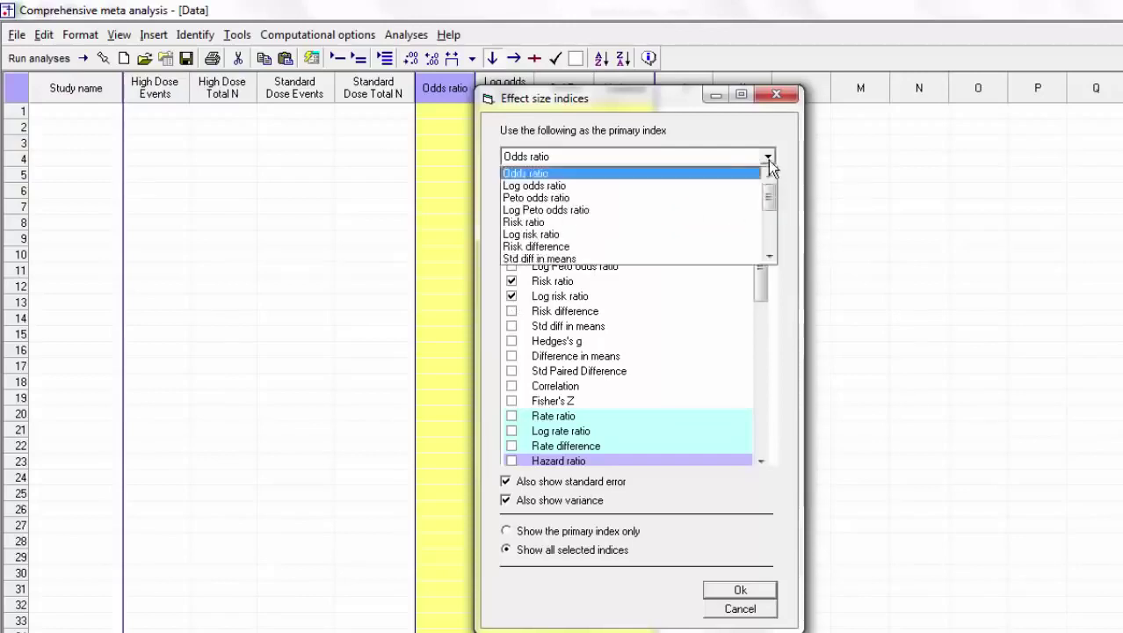
{"action": "left_click", "coordinate": [699, 221]}
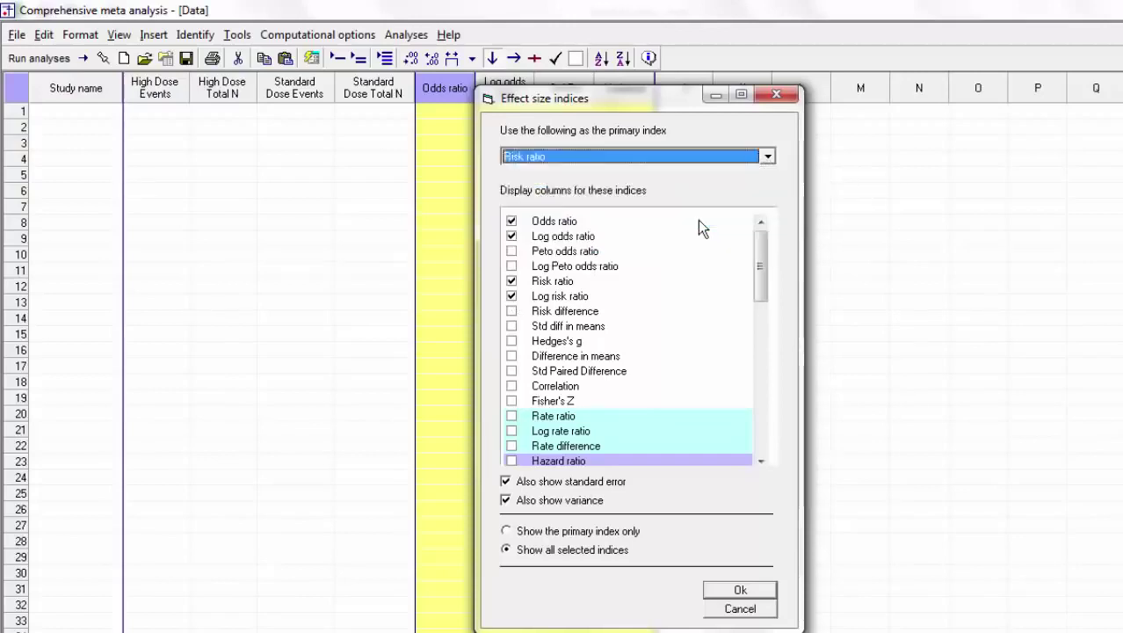
Remove Log odds ratio and Odds ratio from the displayed indices and apply the effect size settings.
{"action": "left_click", "coordinate": [512, 236]}
{"action": "left_click", "coordinate": [511, 220]}
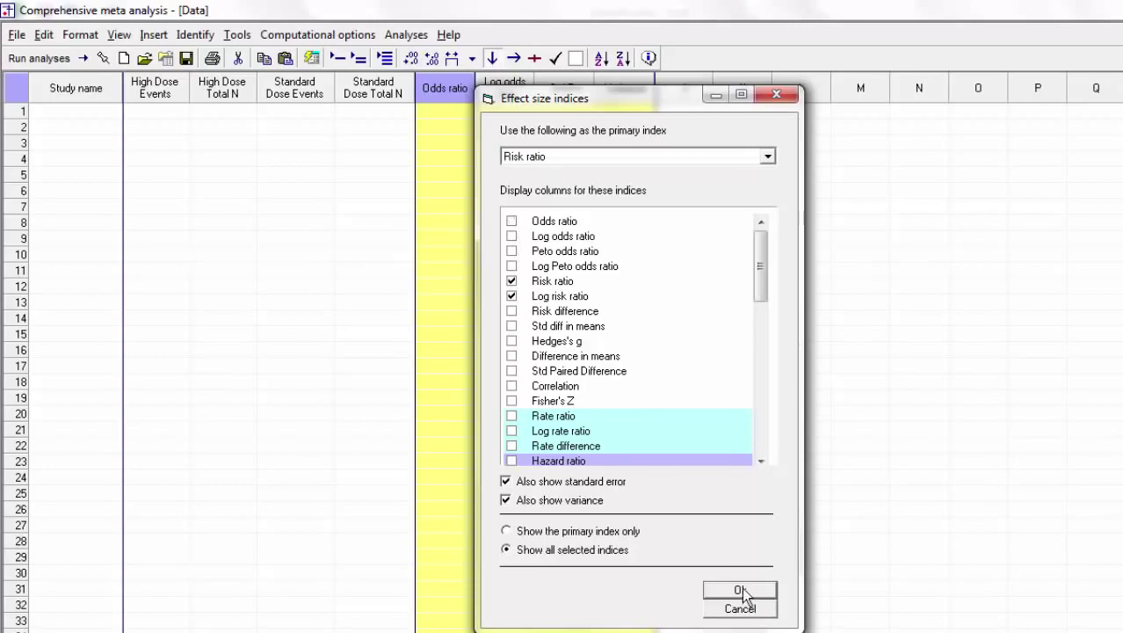
{"action": "left_click", "coordinate": [741, 589]}
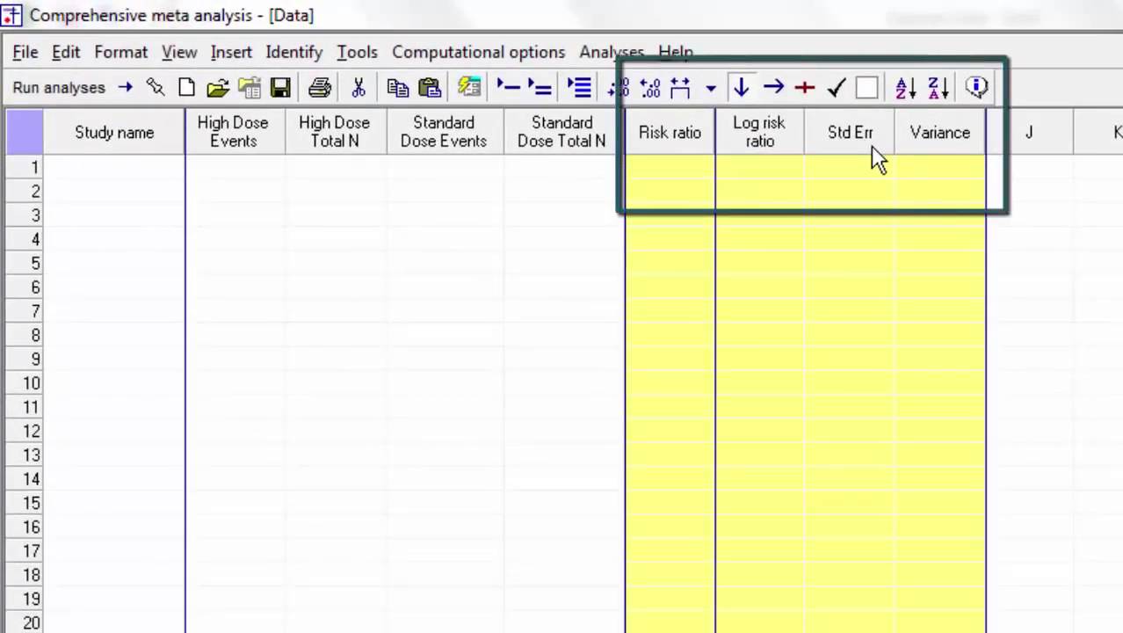
Enter the study Prove-it in row 1 with 147 High Dose events and a High Dose total N of 2099.
{"action": "left_click", "coordinate": [168, 177]}
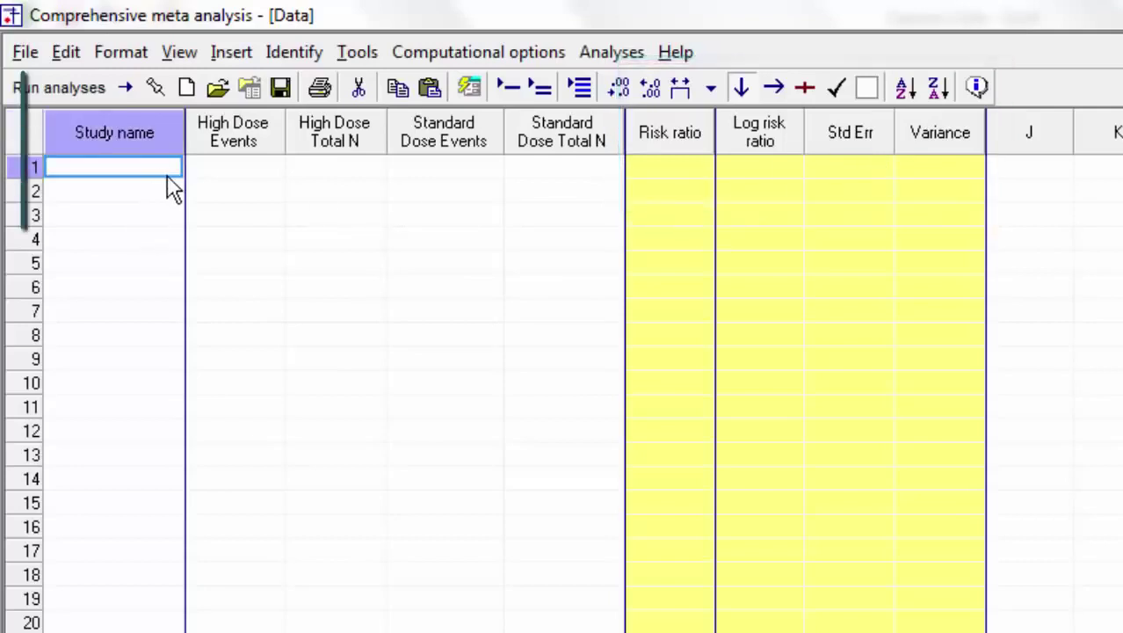
{"action": "type", "text": "P"}
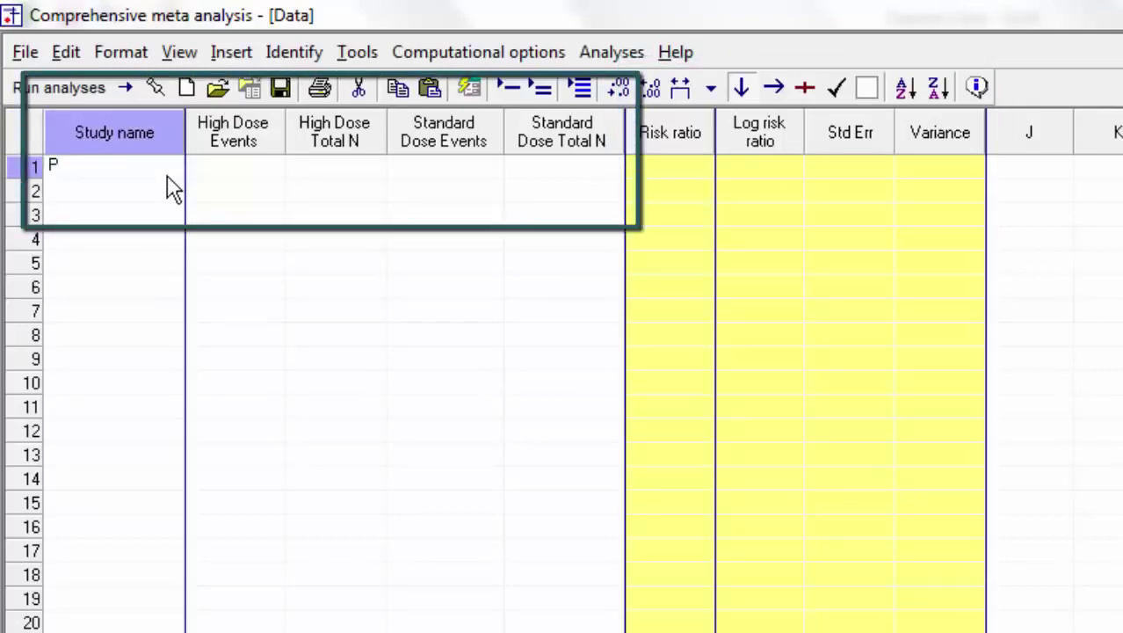
{"action": "type", "text": "rove-it"}
{"action": "left_click", "coordinate": [254, 177]}
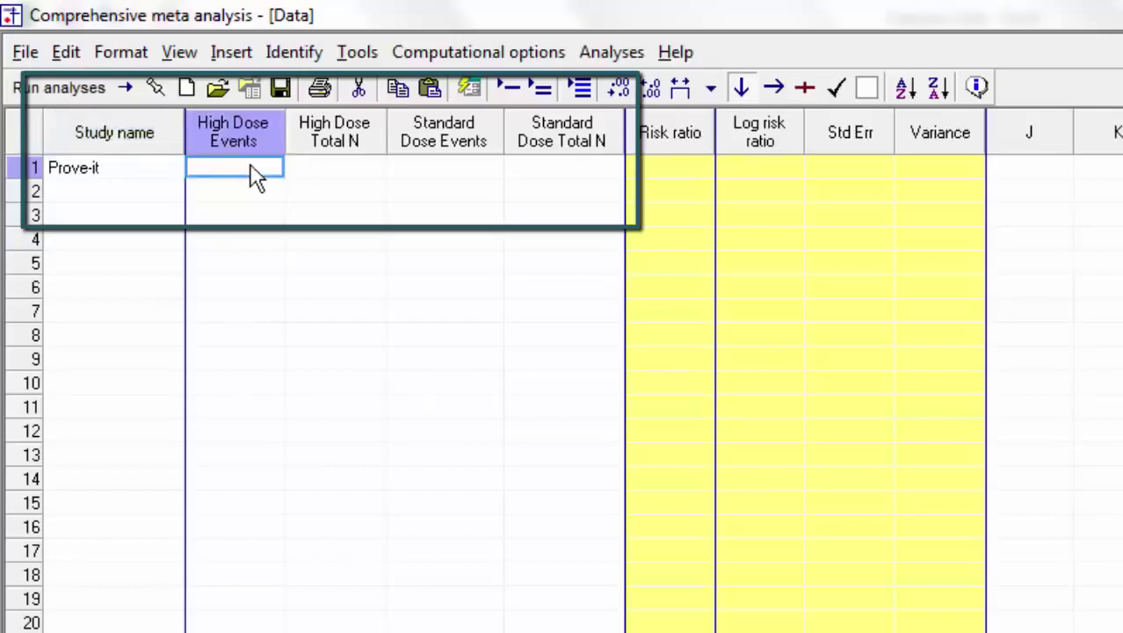
{"action": "type", "text": "147"}
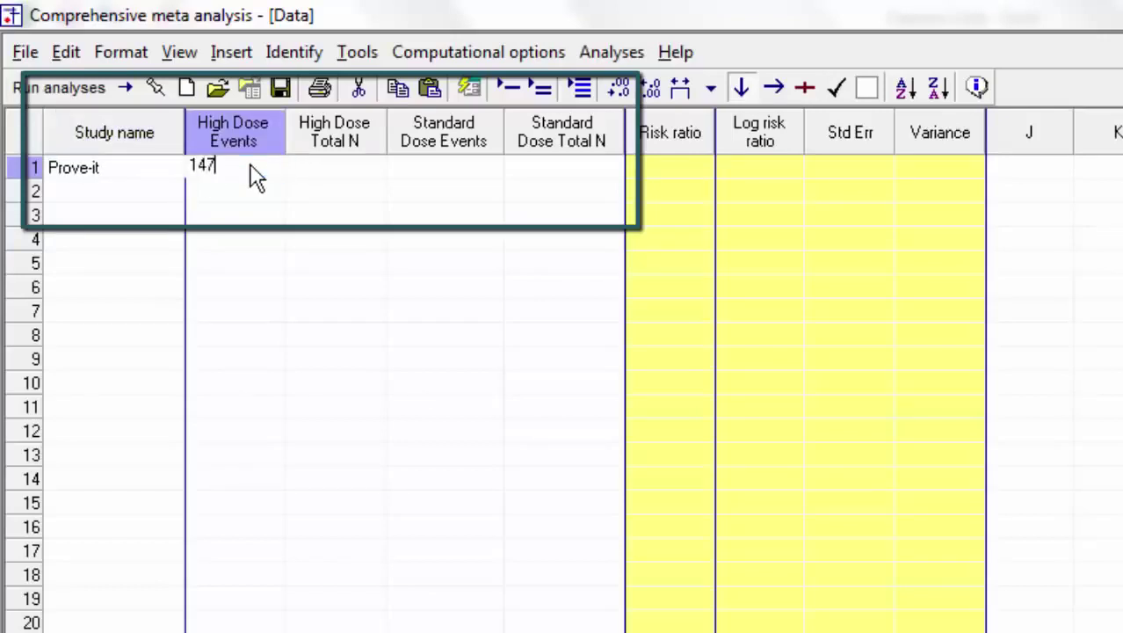
{"action": "key", "text": "Tab"}
{"action": "type", "text": "2099"}
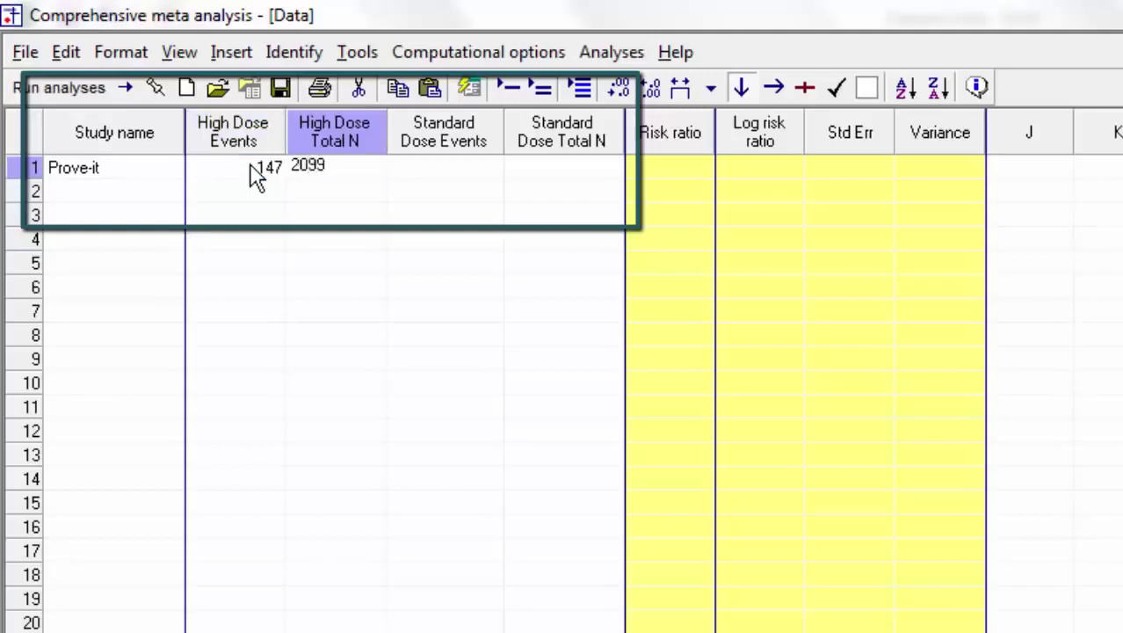
{"action": "key", "text": "Tab"}
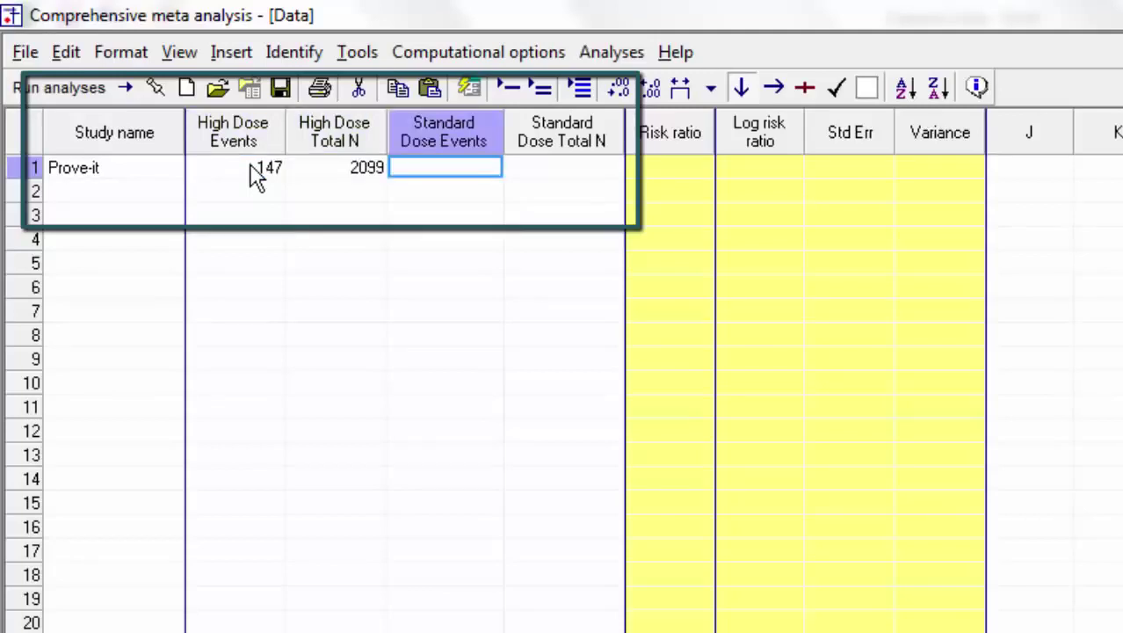
Complete the Prove-it row with 172 Standard Dose events and a Standard Dose total N of 2063.
{"action": "type", "text": "1"}
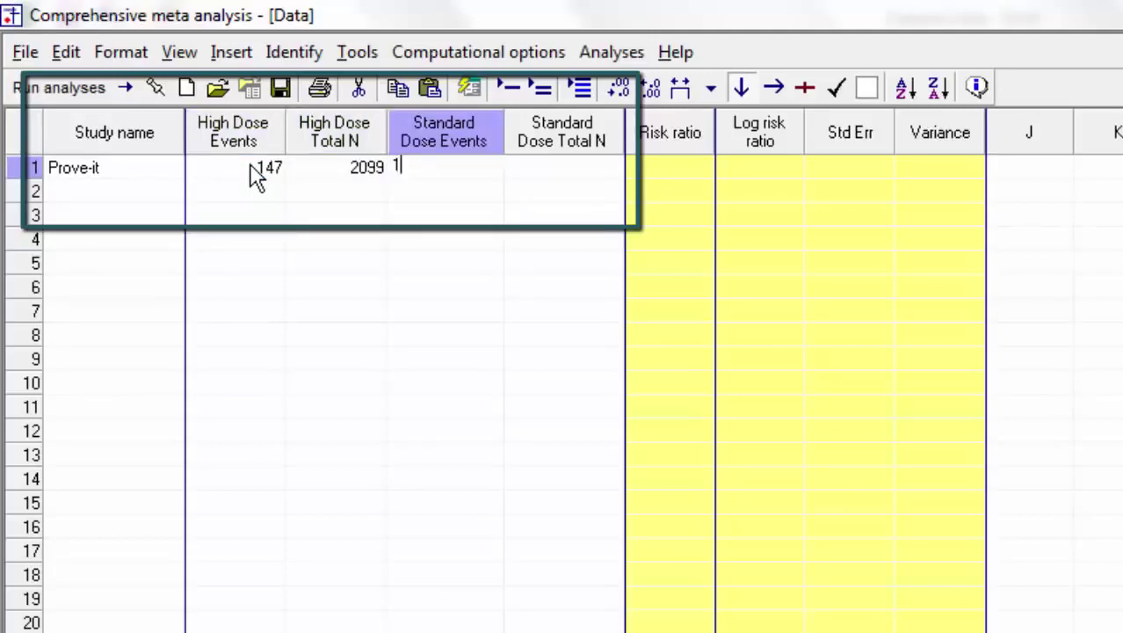
{"action": "type", "text": "72"}
{"action": "key", "text": "Tab"}
{"action": "type", "text": "20"}
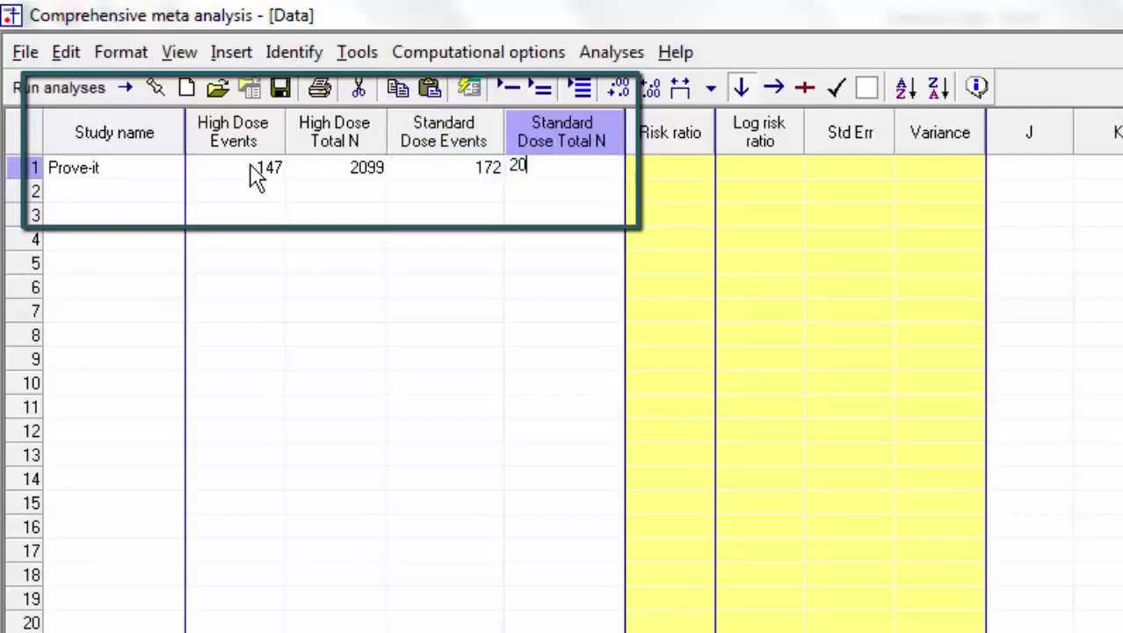
{"action": "type", "text": "63"}
{"action": "key", "text": "Tab"}
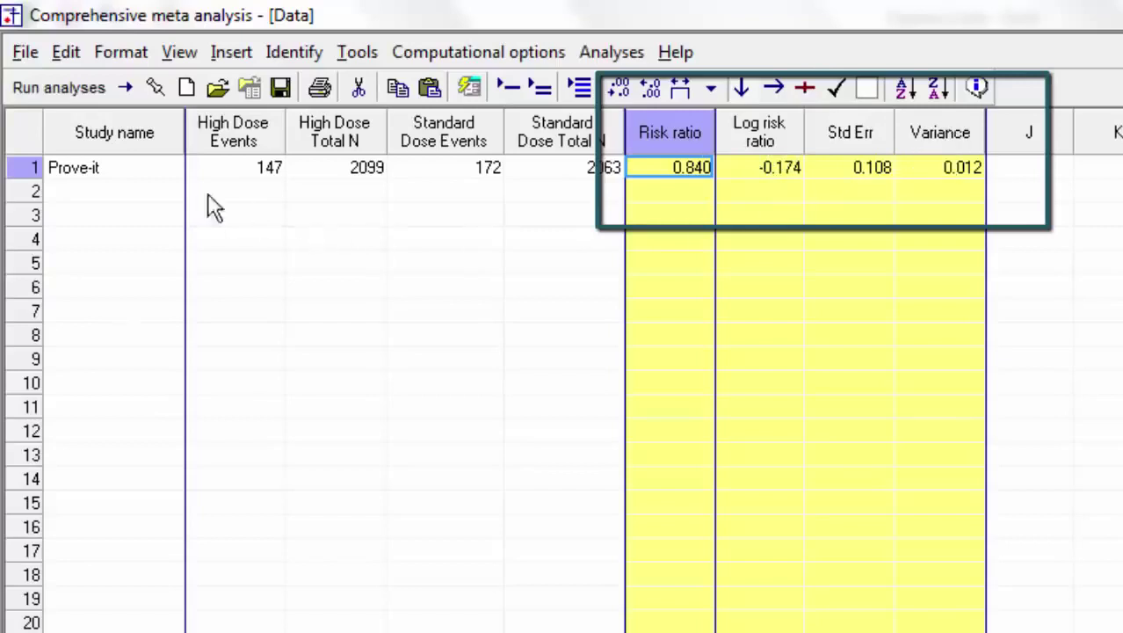
Select row 2's study name cell, copy the A to Z, TNT and Ideal rows (A5:E7) from Cannon 2.xlsx in Excel, and return to Comprehensive Meta Analysis.
{"action": "left_click", "coordinate": [158, 194]}
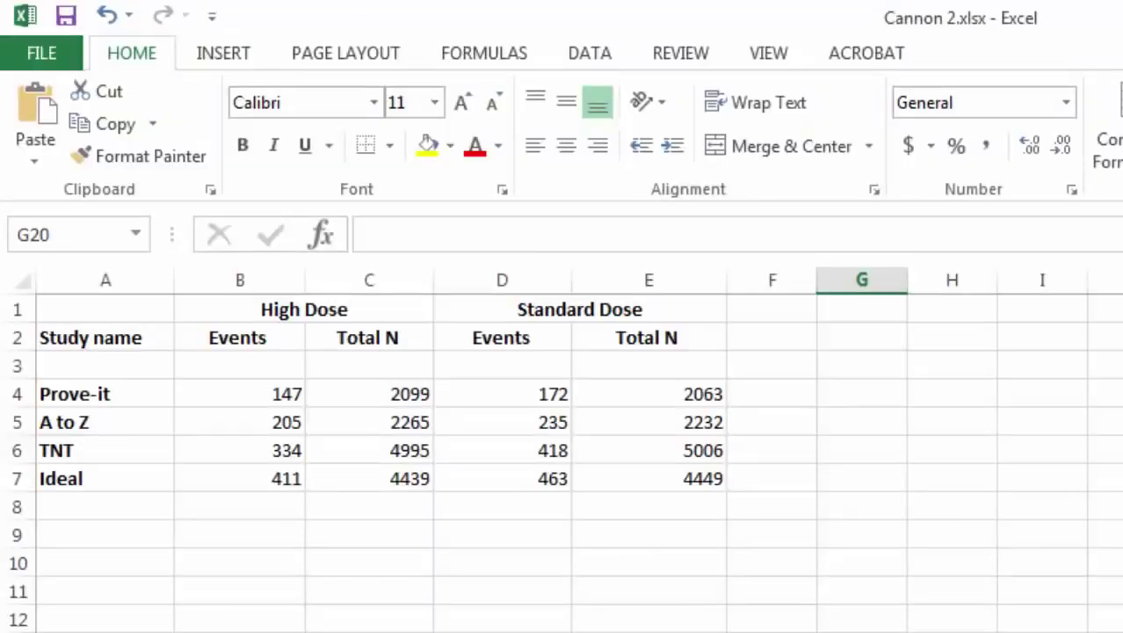
{"action": "left_click", "coordinate": [81, 434]}
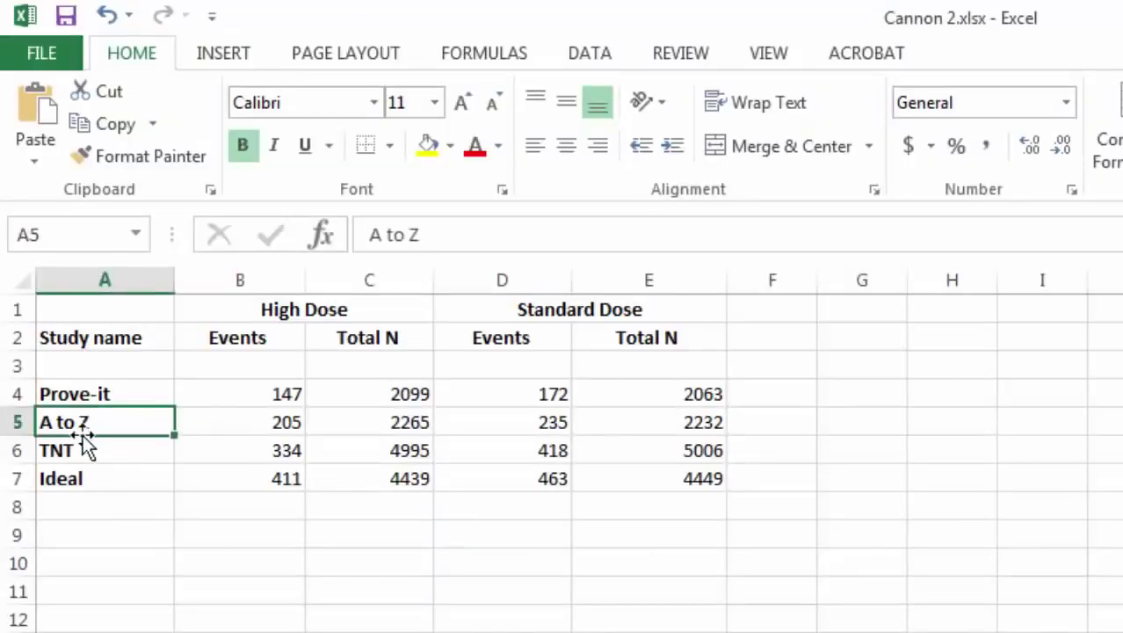
{"action": "key", "text": "shift+Right"}
{"action": "key", "text": "shift+Right"}
{"action": "key", "text": "shift+Right"}
{"action": "key", "text": "shift+Right"}
{"action": "key", "text": "shift+Down"}
{"action": "key", "text": "shift+Down"}
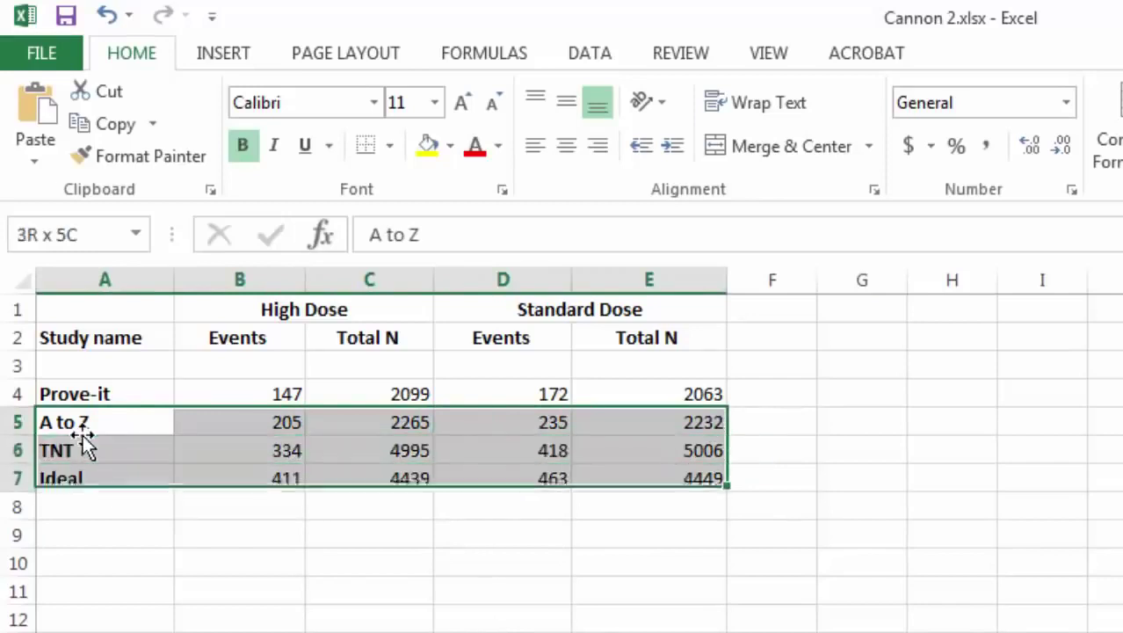
{"action": "key", "text": "ctrl+c"}
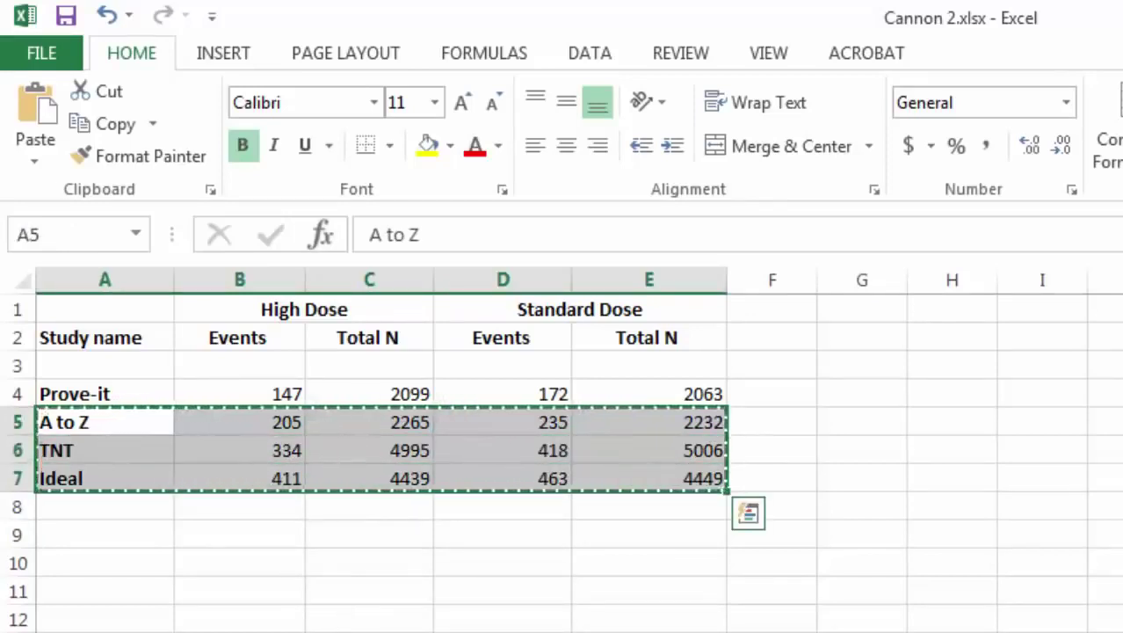
{"action": "key", "text": "alt+Tab"}
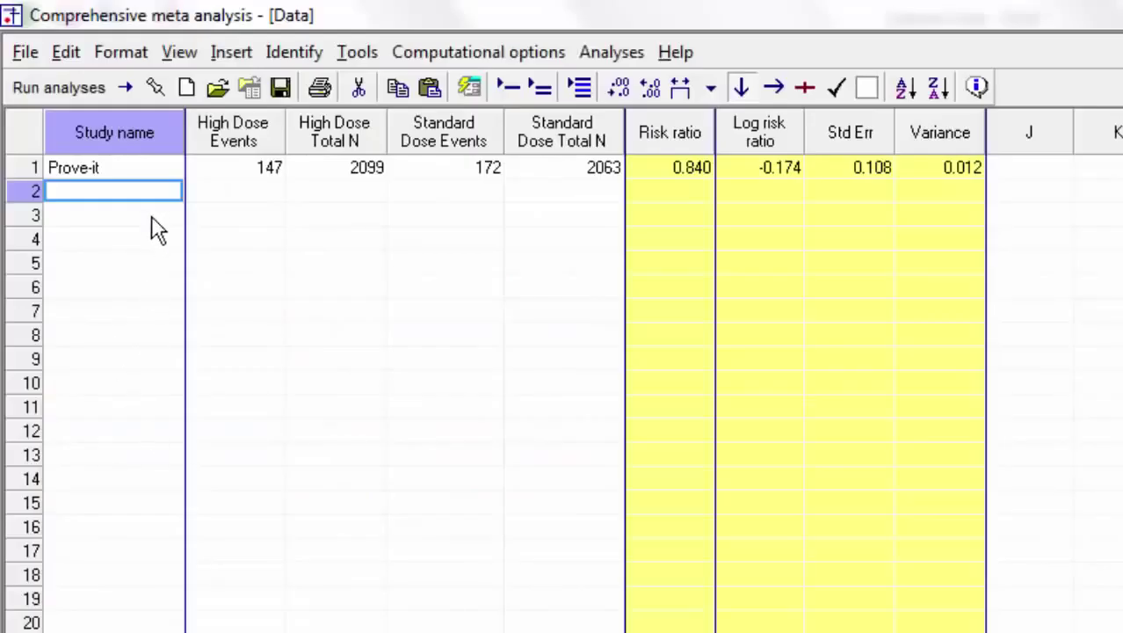
Paste the copied A to Z, TNT and Ideal study data starting at row 2 and run the analyses.
{"action": "key", "text": "ctrl+v"}
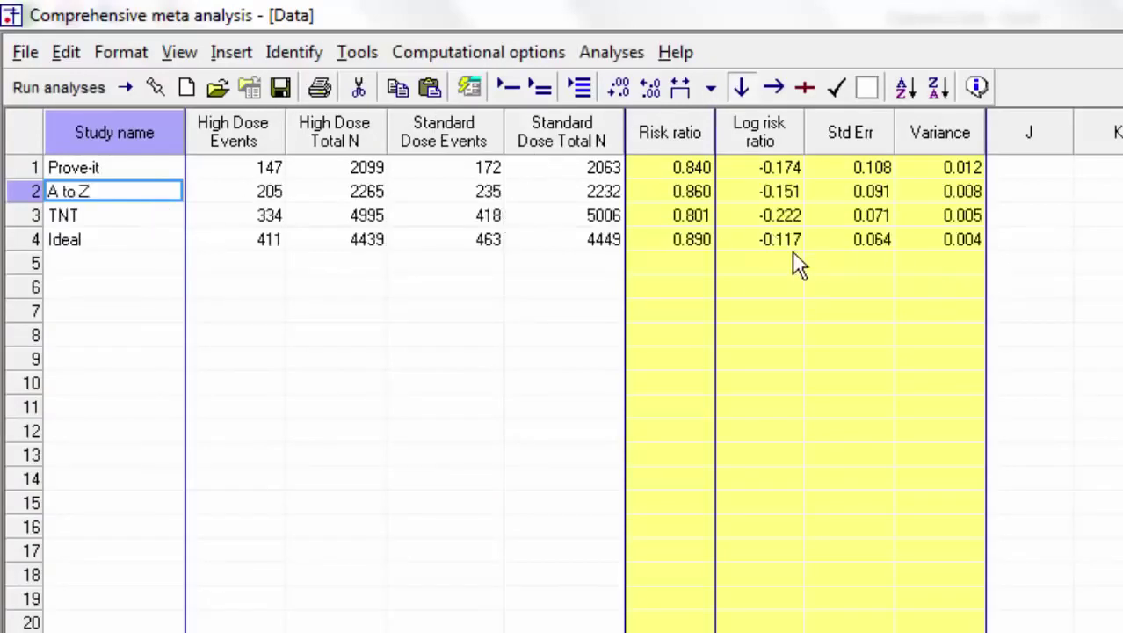
{"action": "left_click", "coordinate": [99, 88]}
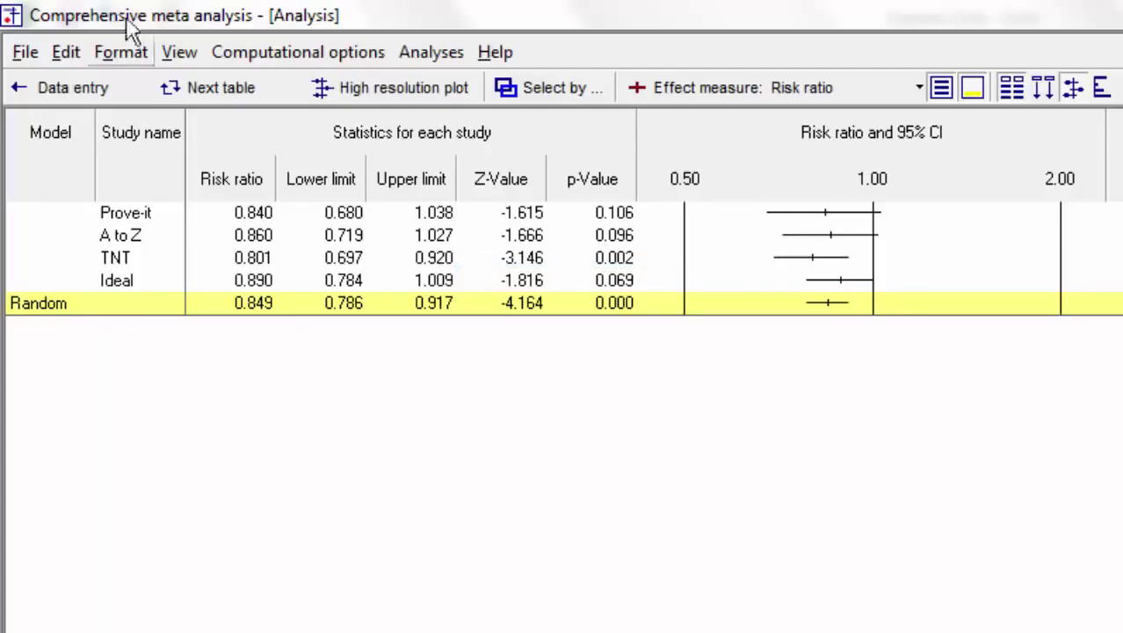
Compare the fixed and random effects summary and heterogeneity table with the study-level statistics and forest plot.
{"action": "left_click", "coordinate": [245, 100]}
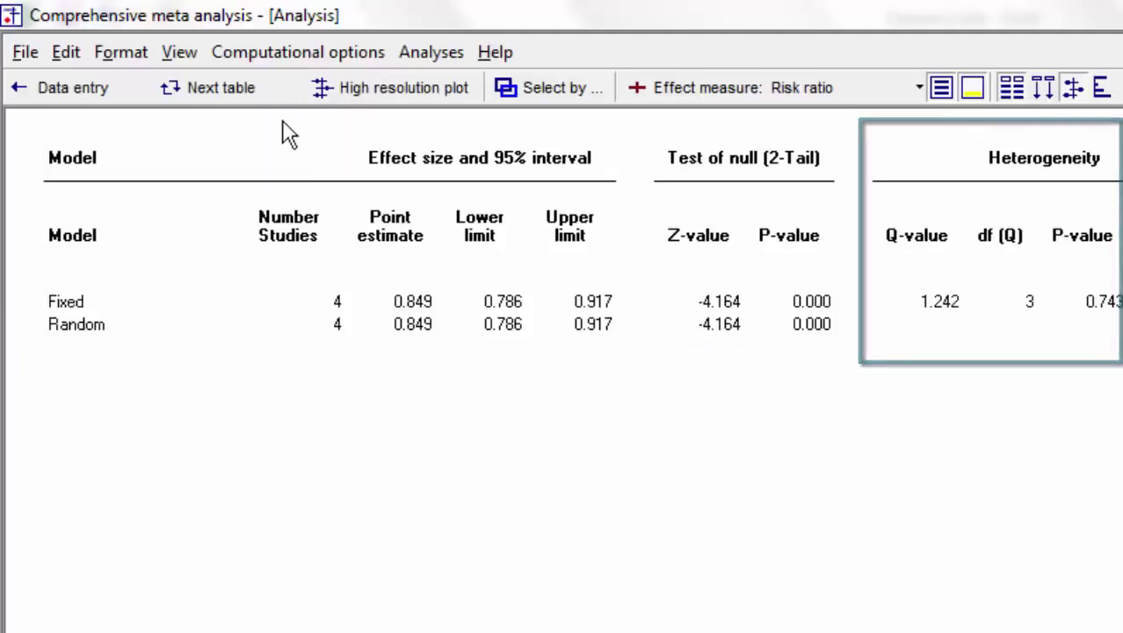
{"action": "left_click", "coordinate": [257, 93]}
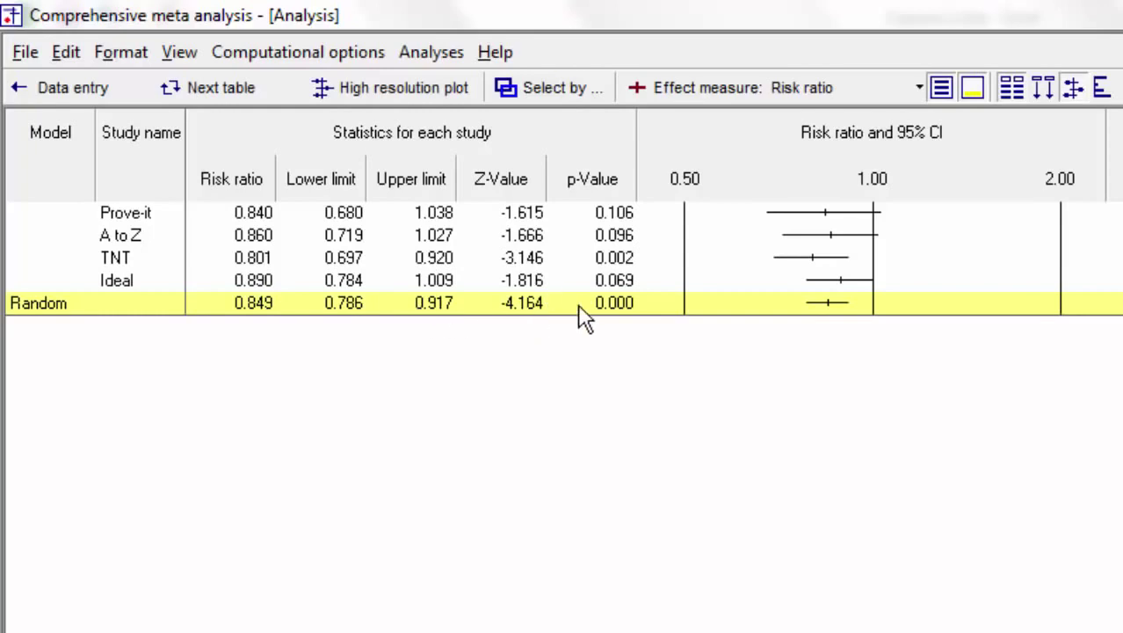
{"action": "left_click", "coordinate": [254, 94]}
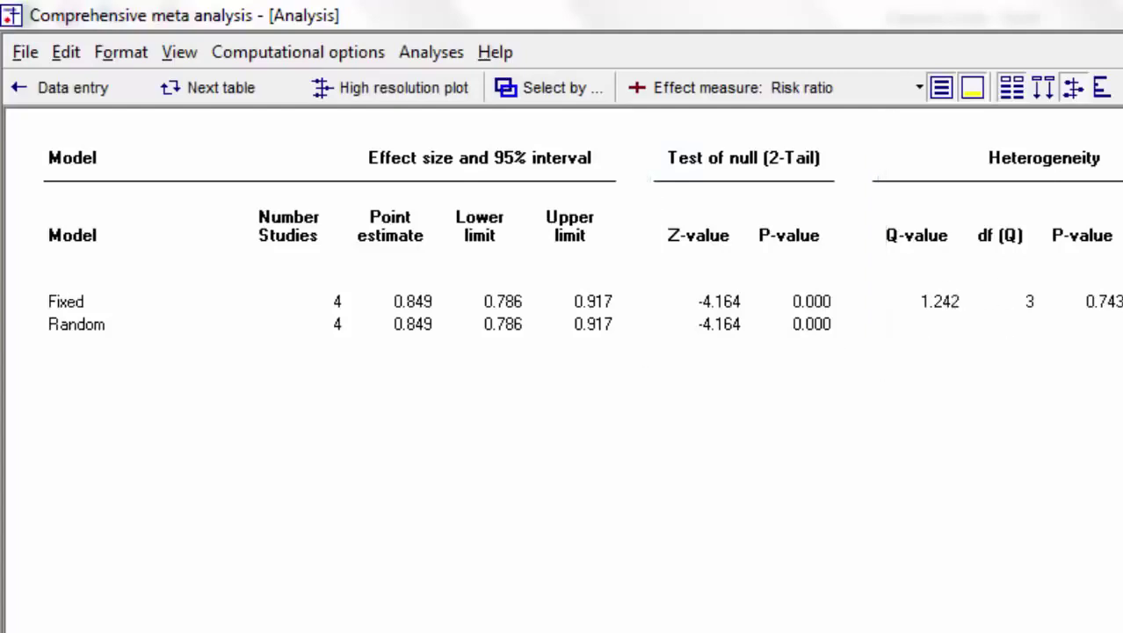
{"action": "left_click", "coordinate": [239, 95]}
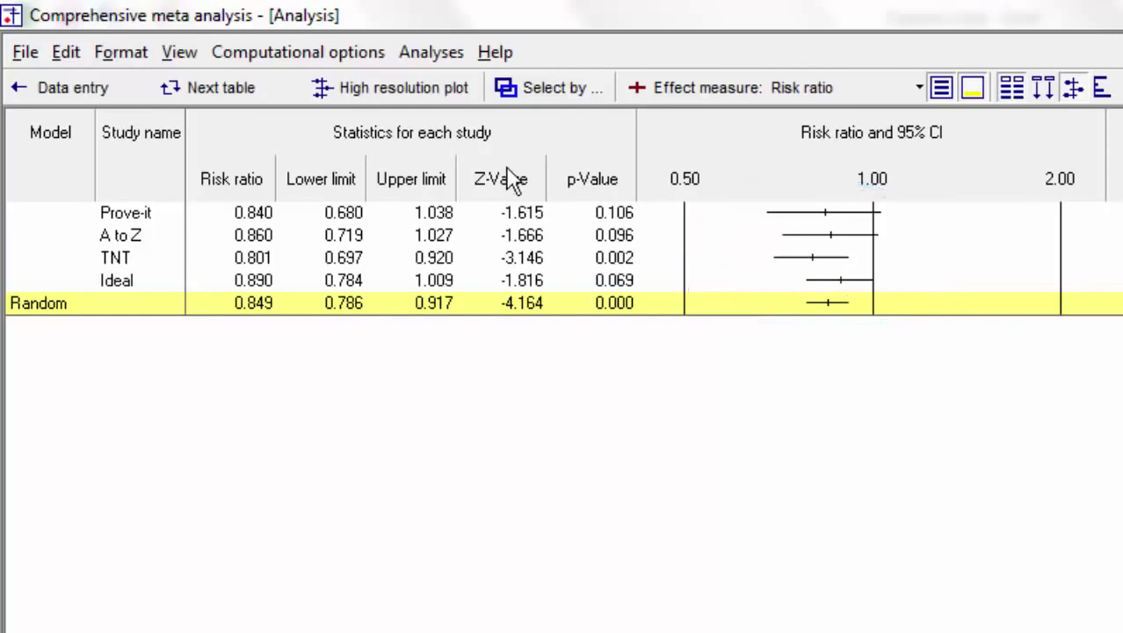
{"action": "left_click", "coordinate": [249, 87]}
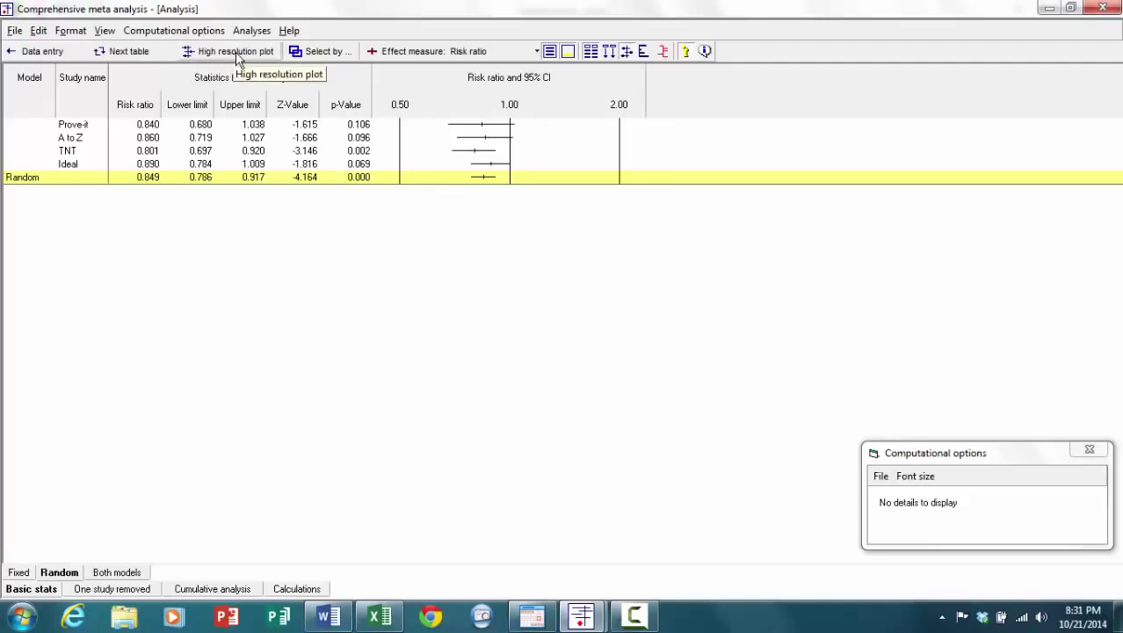
Customize the basic stats display to hide the Z-Value column.
{"action": "right_click", "coordinate": [261, 123]}
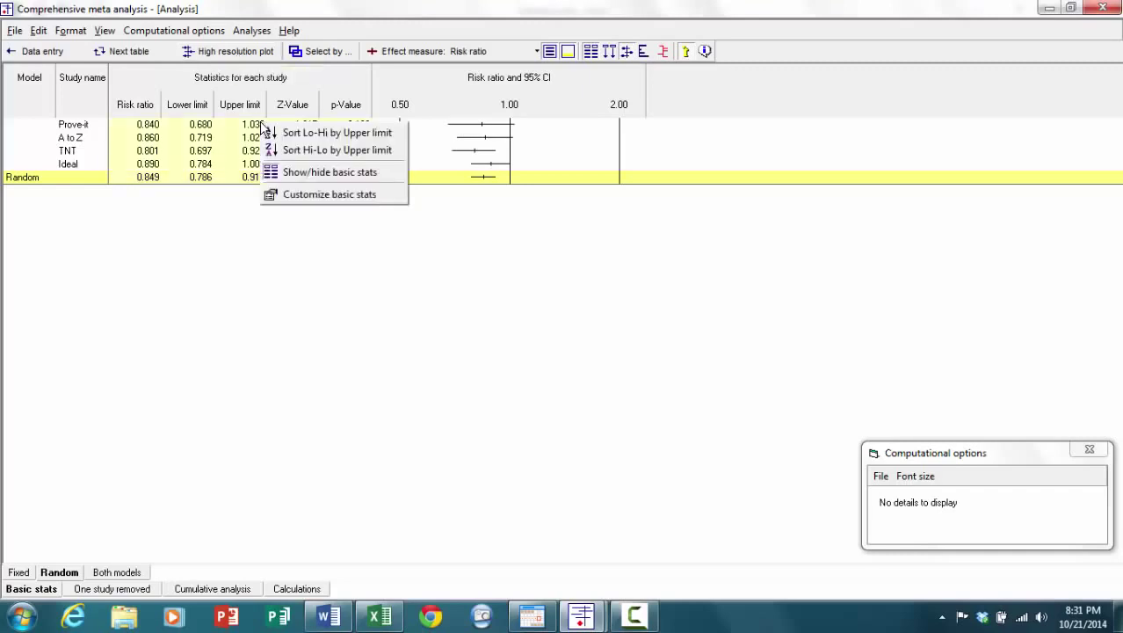
{"action": "left_click", "coordinate": [310, 194]}
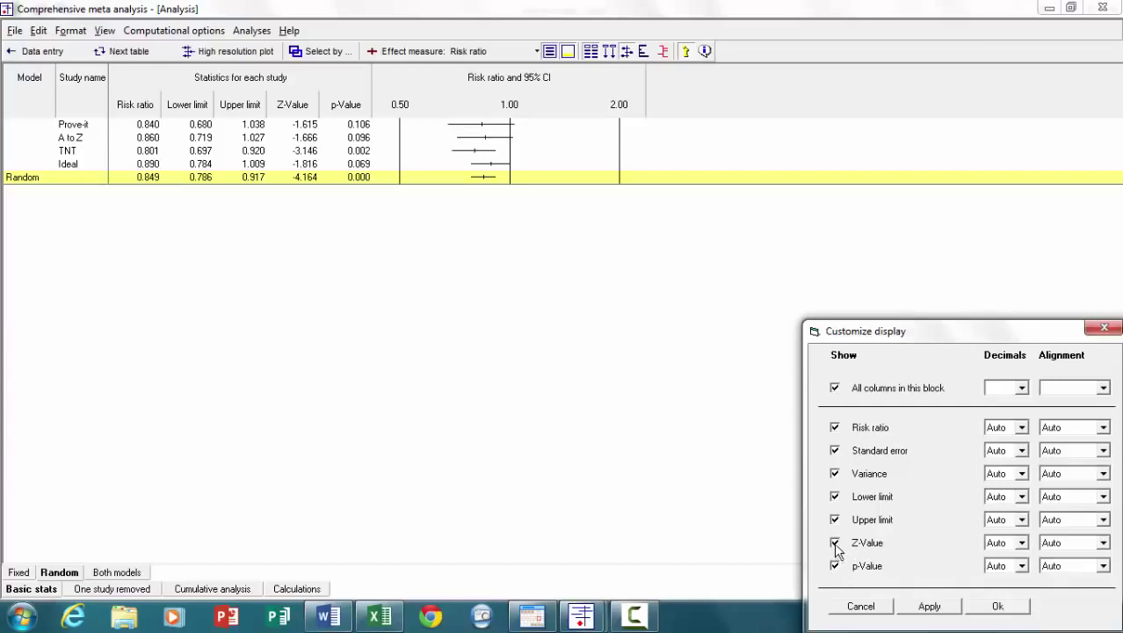
{"action": "left_click", "coordinate": [996, 606]}
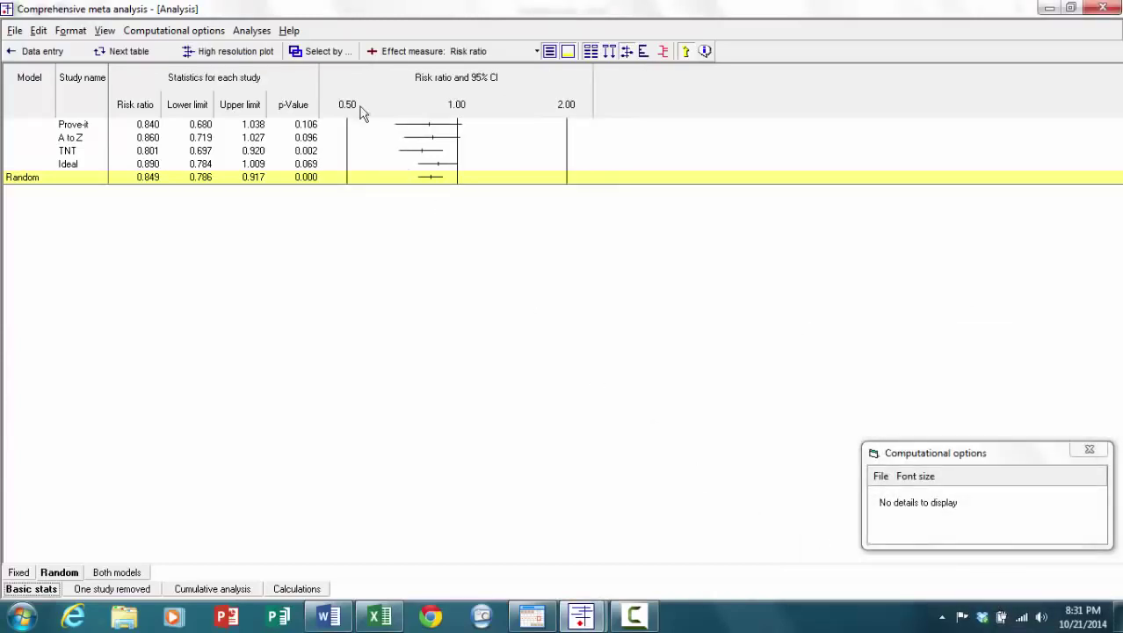
Create the high resolution forest plot and check the available export options.
{"action": "left_click", "coordinate": [255, 55]}
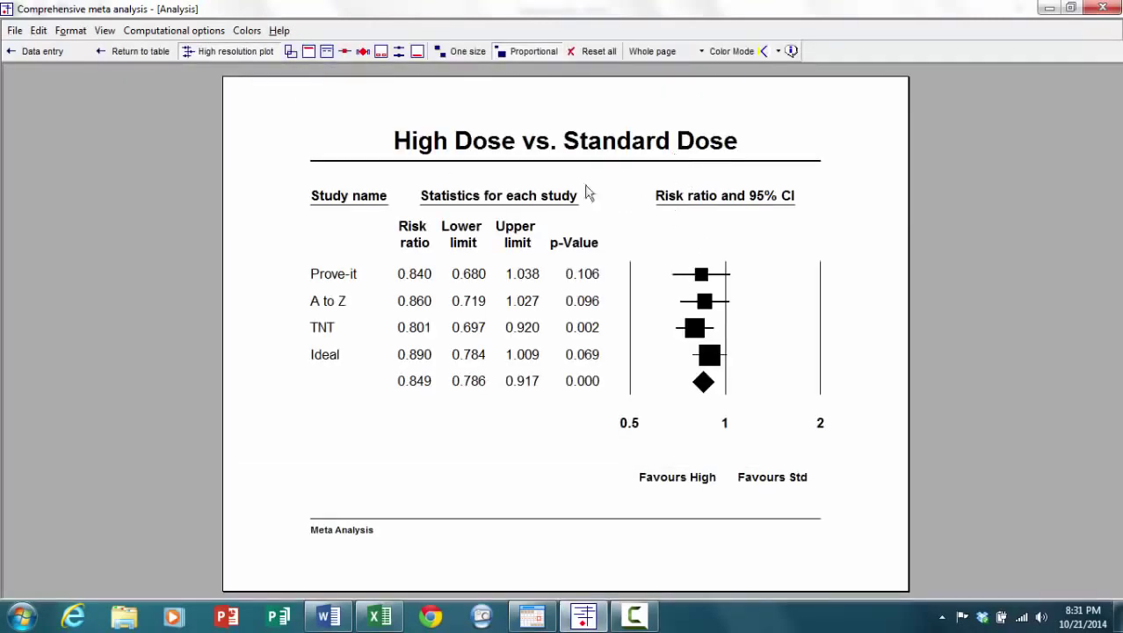
{"action": "left_click", "coordinate": [14, 32]}
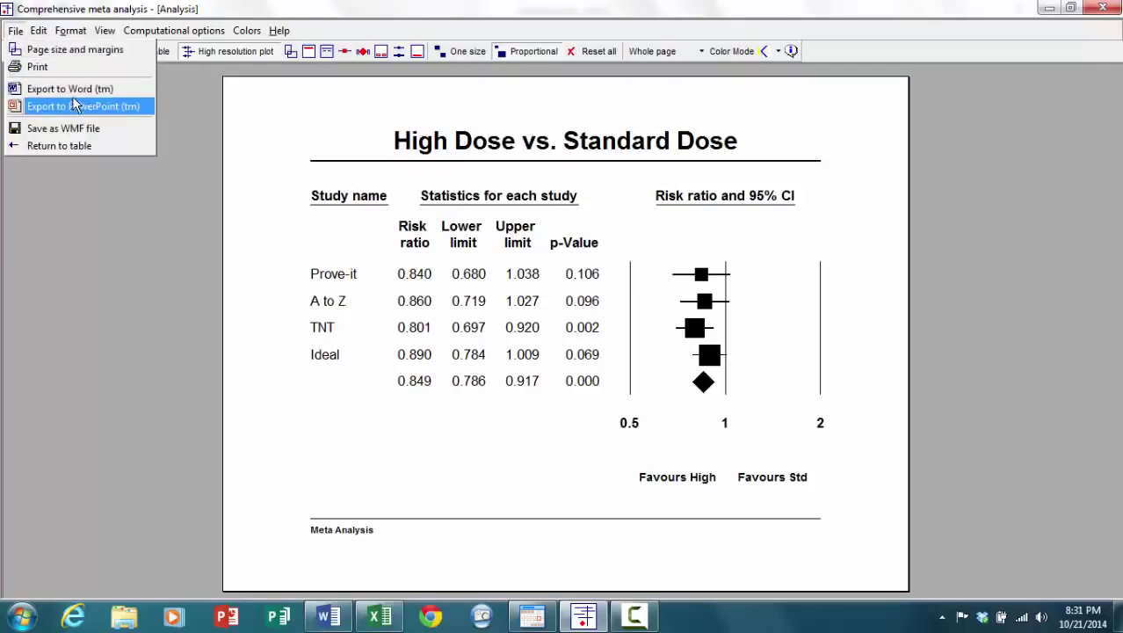
{"action": "left_click", "coordinate": [505, 141]}
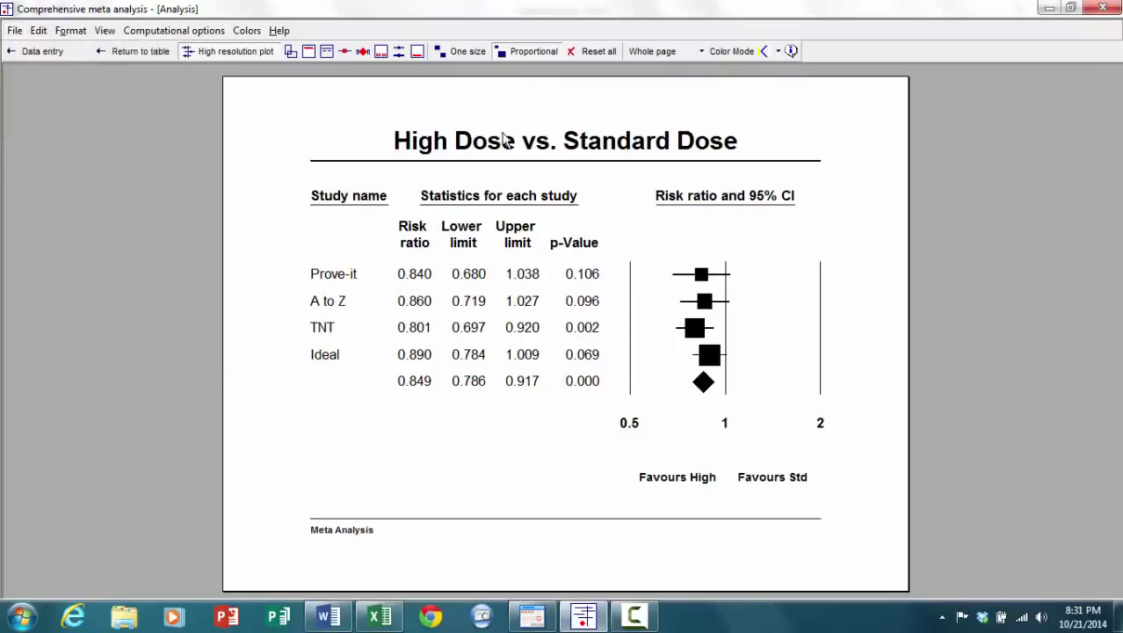
Open the plot title's header settings, apply the text High Dose vs. Standard Dose and close the settings.
{"action": "left_click", "coordinate": [505, 145]}
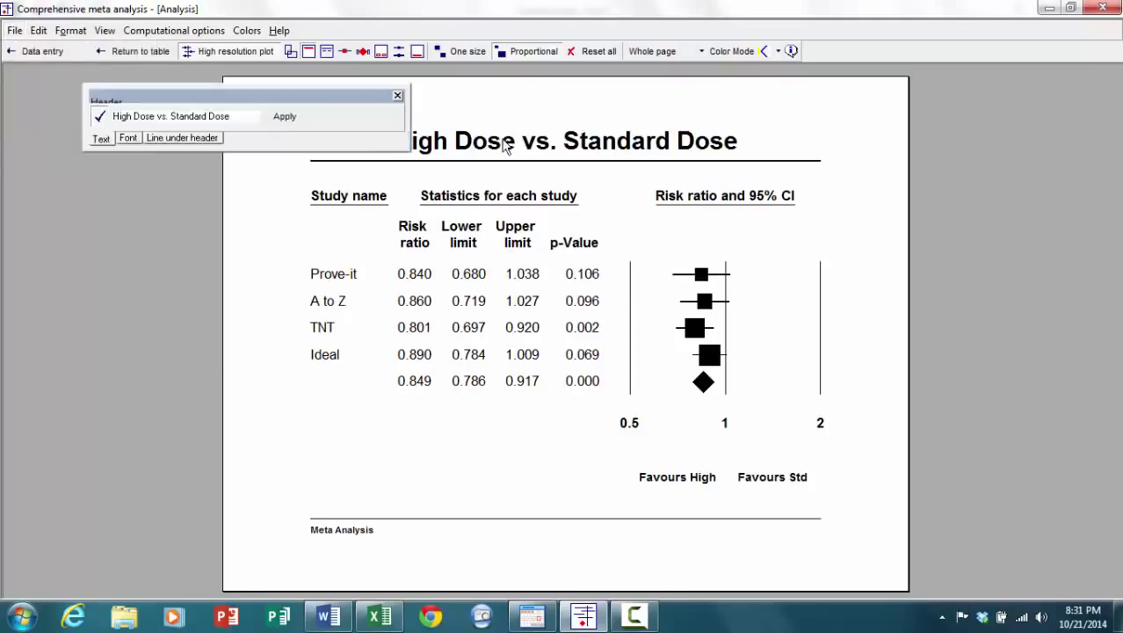
{"action": "left_click", "coordinate": [284, 124]}
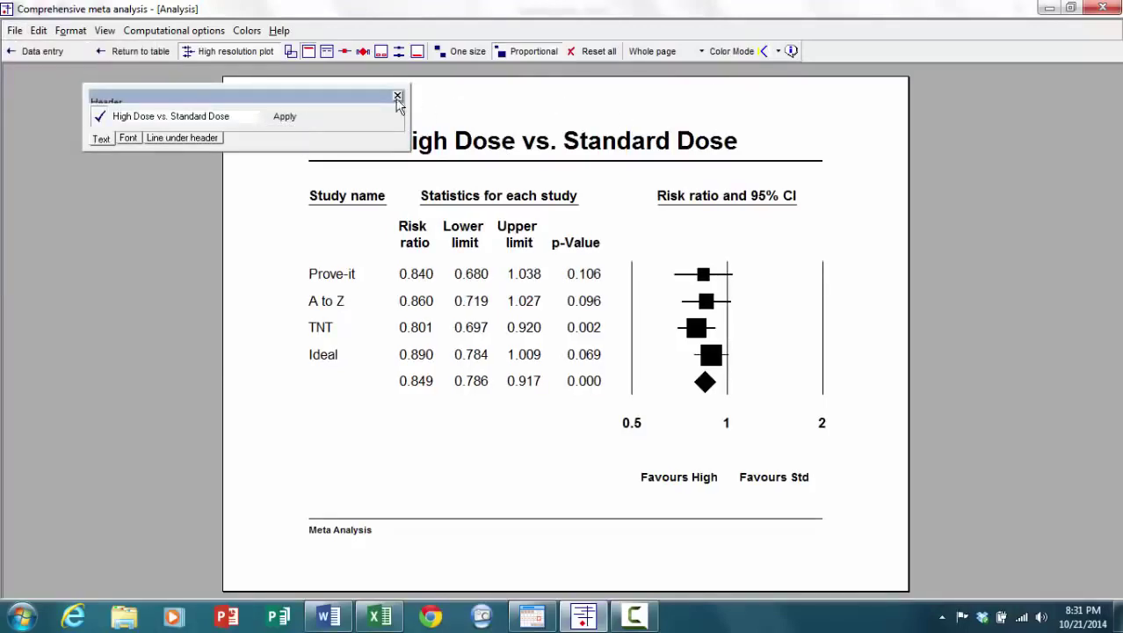
{"action": "left_click", "coordinate": [397, 95]}
Try the plot's Colors for printing and Colors for slides modes and return to the analysis table.
{"action": "left_click", "coordinate": [733, 57]}
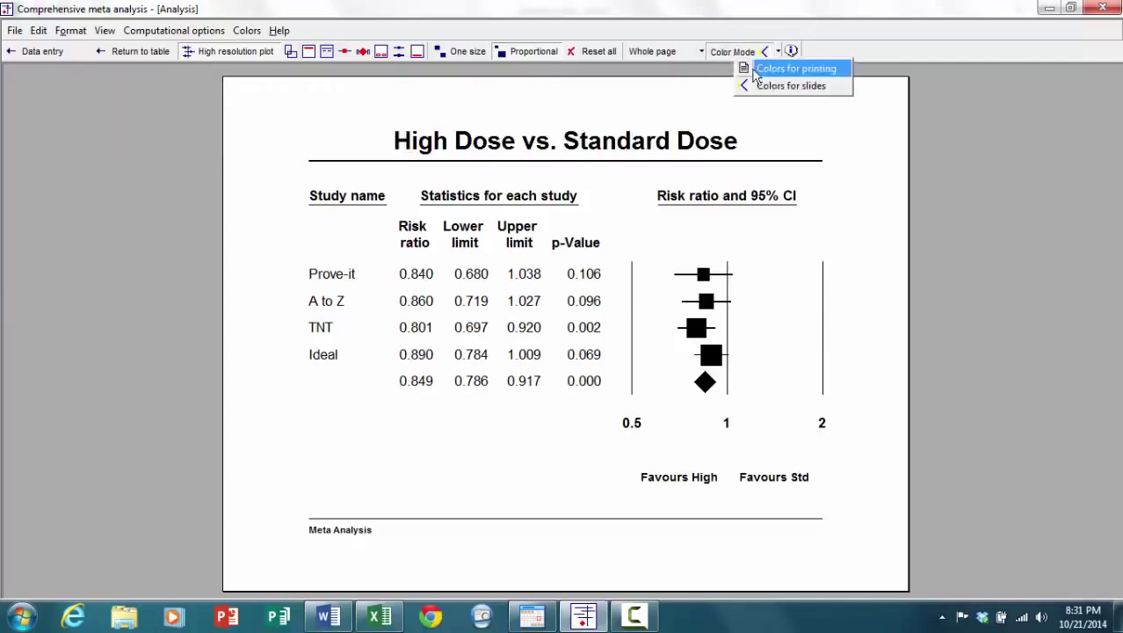
{"action": "left_click", "coordinate": [747, 70]}
{"action": "left_click", "coordinate": [753, 53]}
{"action": "left_click", "coordinate": [764, 80]}
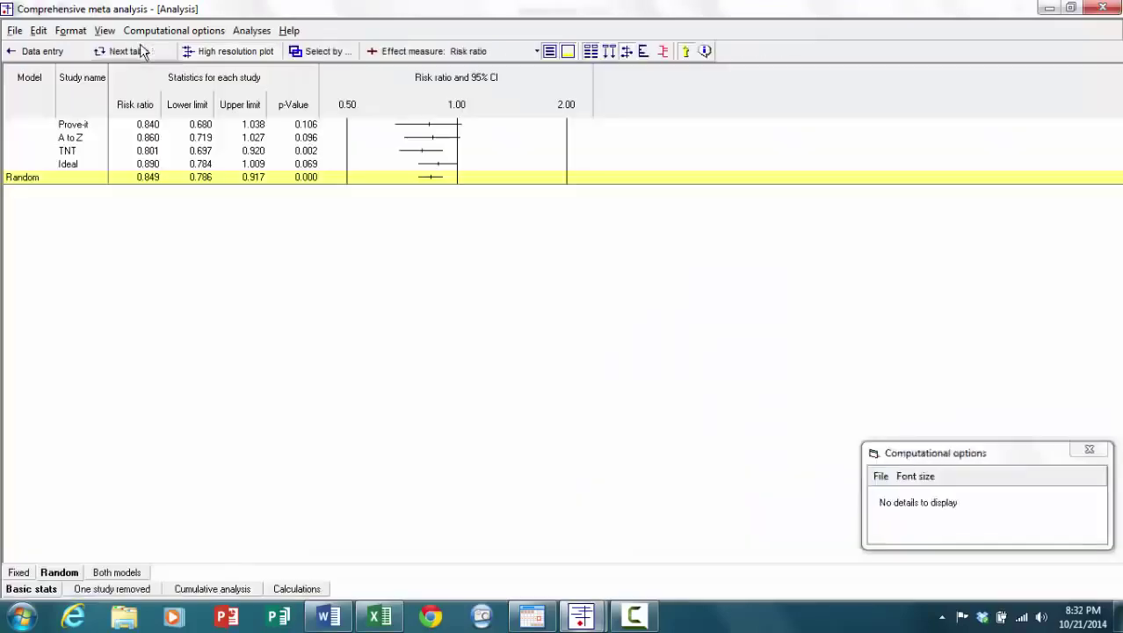
{"action": "left_click", "coordinate": [139, 51]}
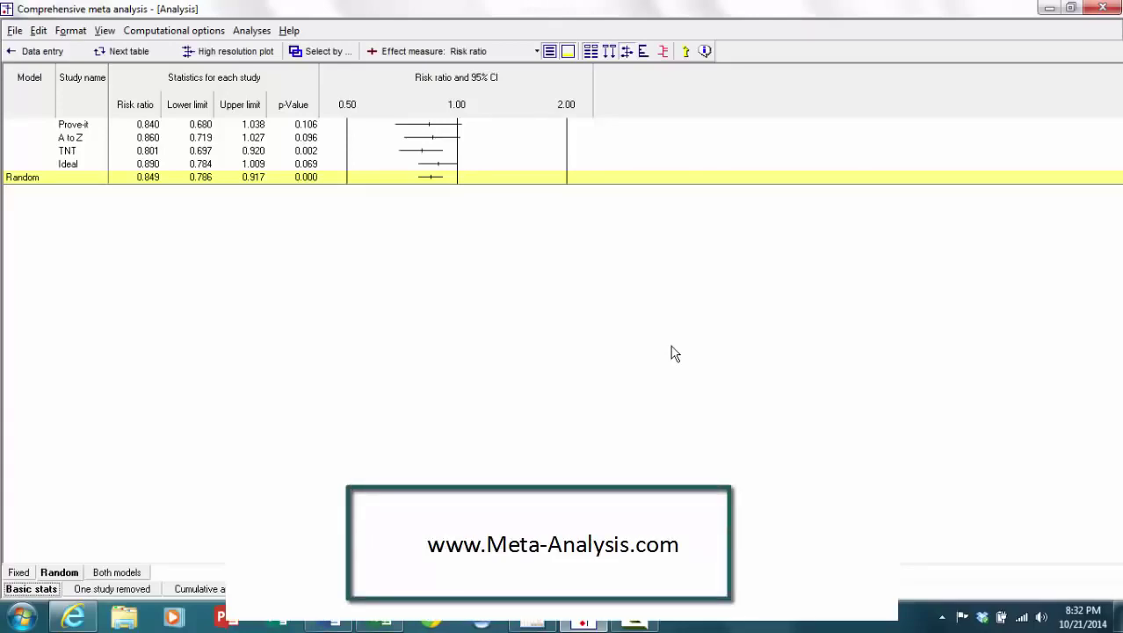
Switch to Internet Explorer, open the Meta-analysis video tutorials page from the site's support section and look through the listed videos.
{"action": "left_click", "coordinate": [73, 617]}
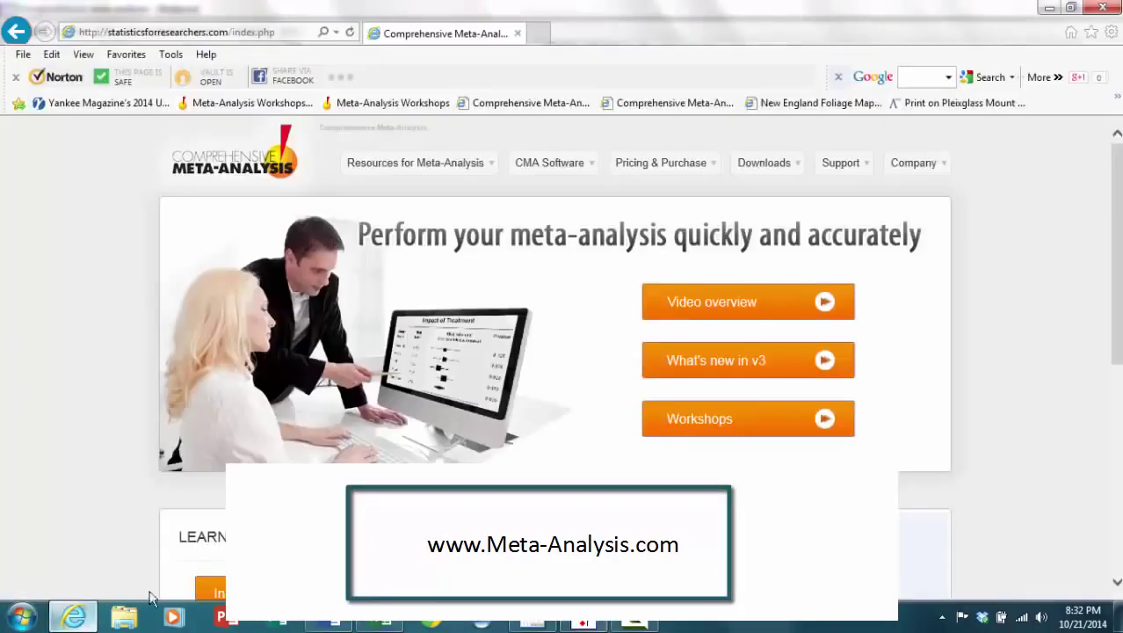
{"action": "left_click", "coordinate": [842, 169]}
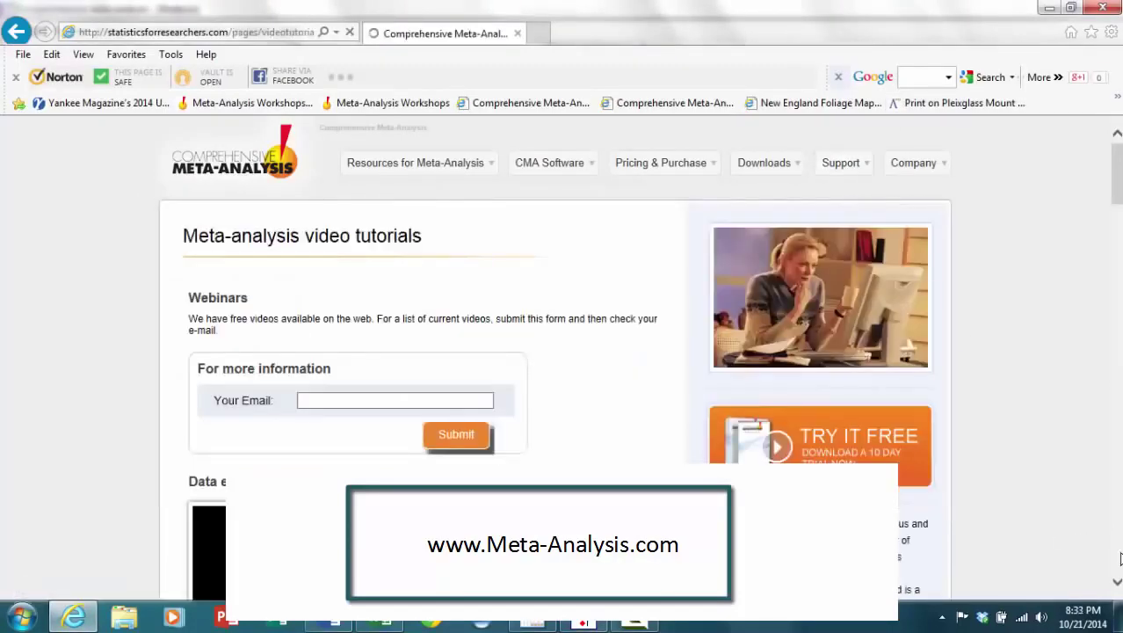
{"action": "scroll", "coordinate": [1120, 559], "scroll_direction": "down", "scroll_amount": 6}
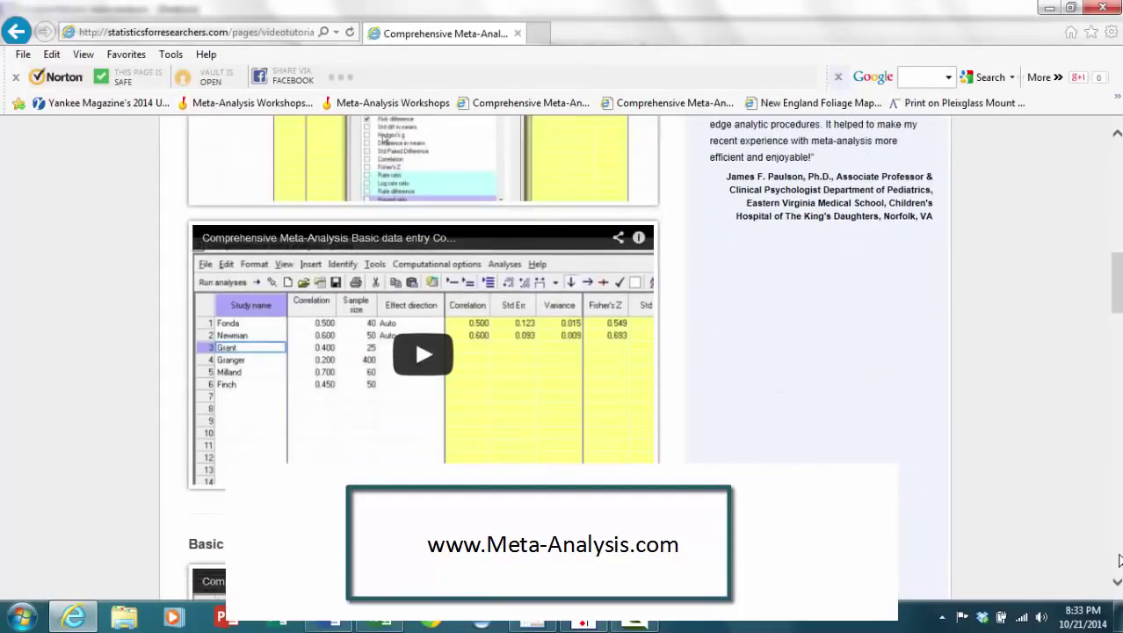
{"action": "scroll", "coordinate": [1120, 560], "scroll_direction": "down", "scroll_amount": 5}
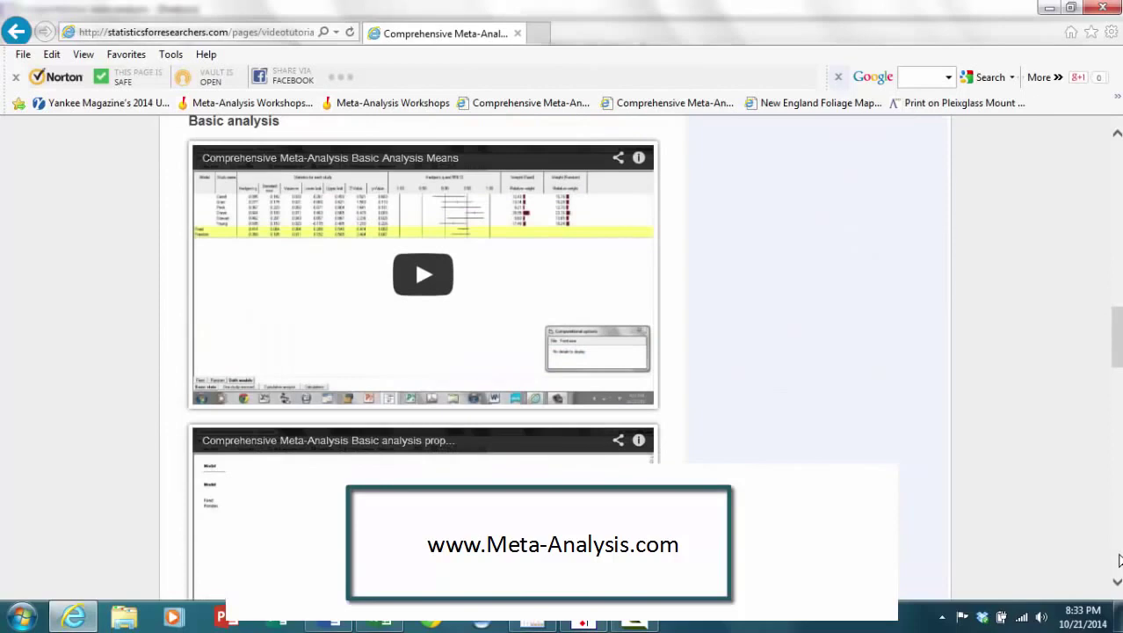
{"action": "scroll", "coordinate": [1120, 559], "scroll_direction": "down", "scroll_amount": 2}
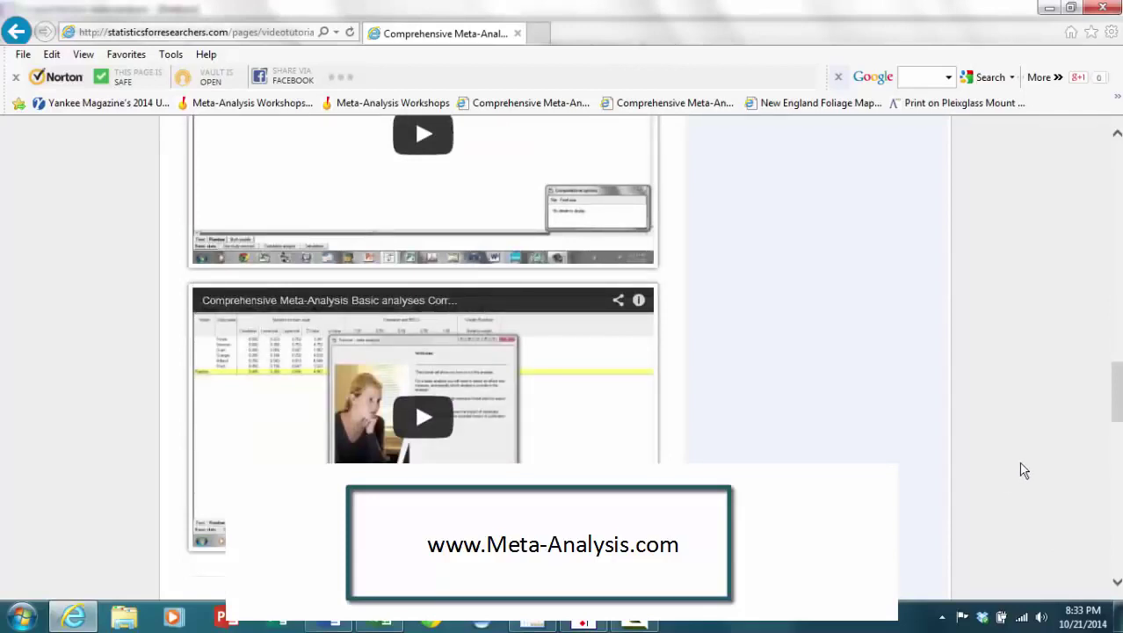
{"action": "scroll", "coordinate": [1024, 471], "scroll_direction": "down", "scroll_amount": 10}
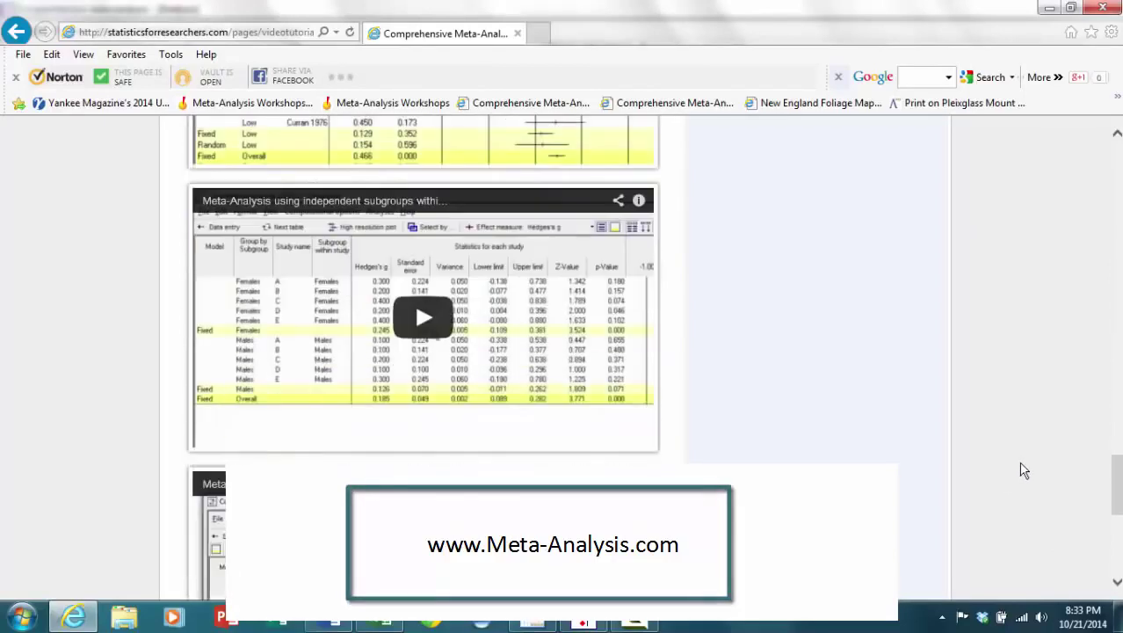
{"action": "scroll", "coordinate": [1024, 471], "scroll_direction": "down", "scroll_amount": 2}
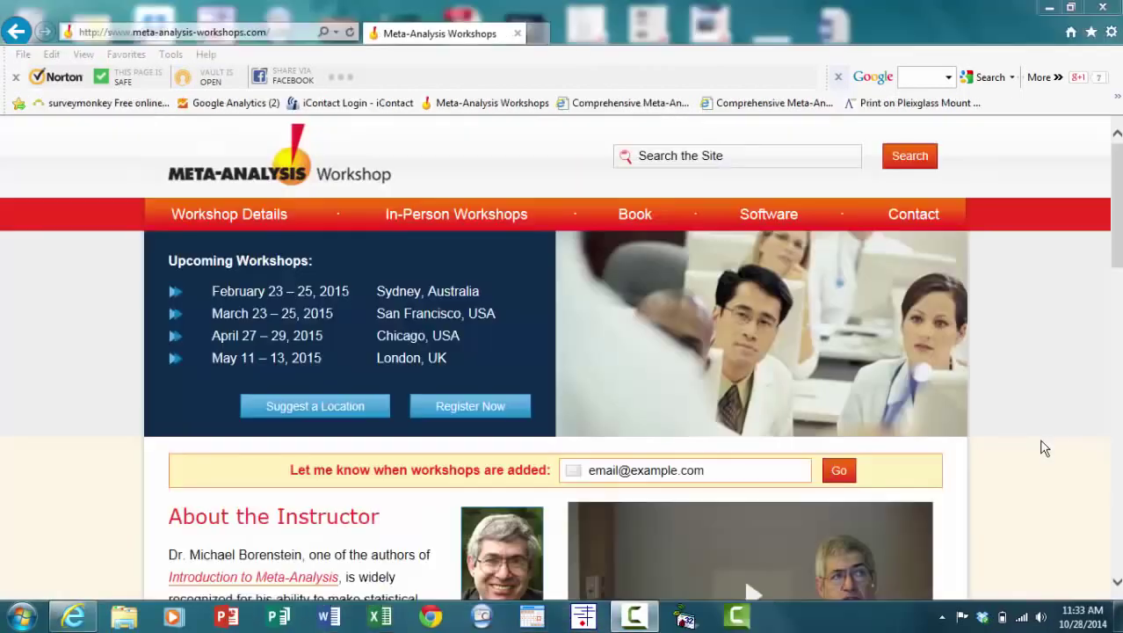